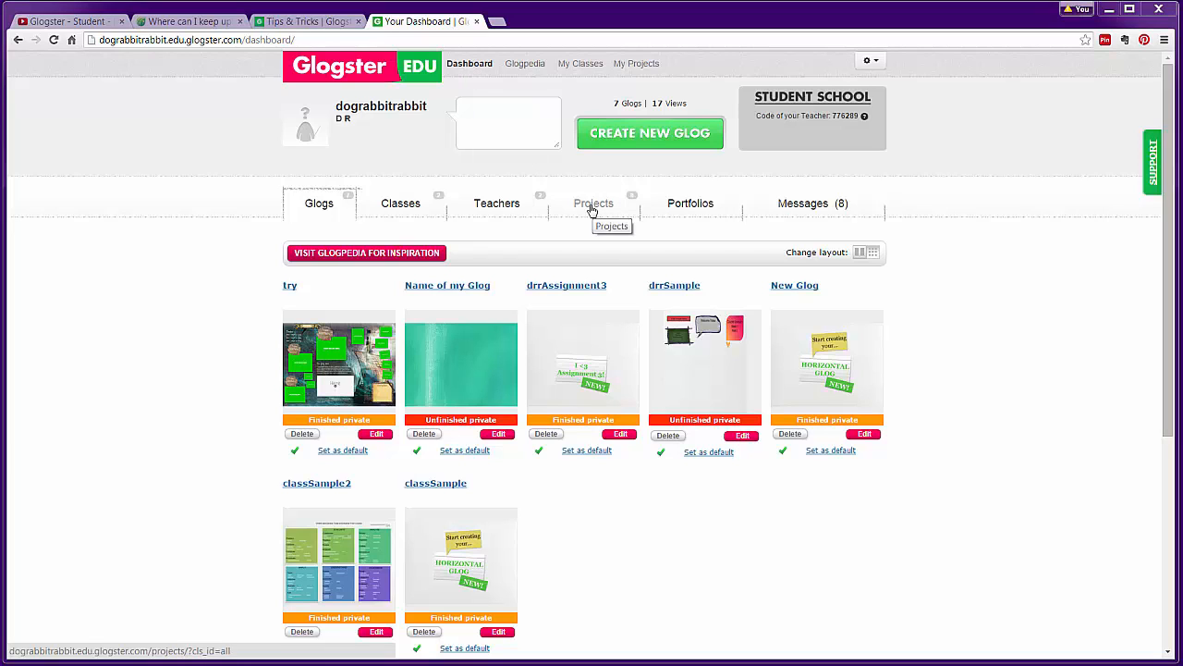
Open the Projects tab on the Glogster EDU dashboard to list the assignment cards
{"action": "left_click", "coordinate": [592, 208]}
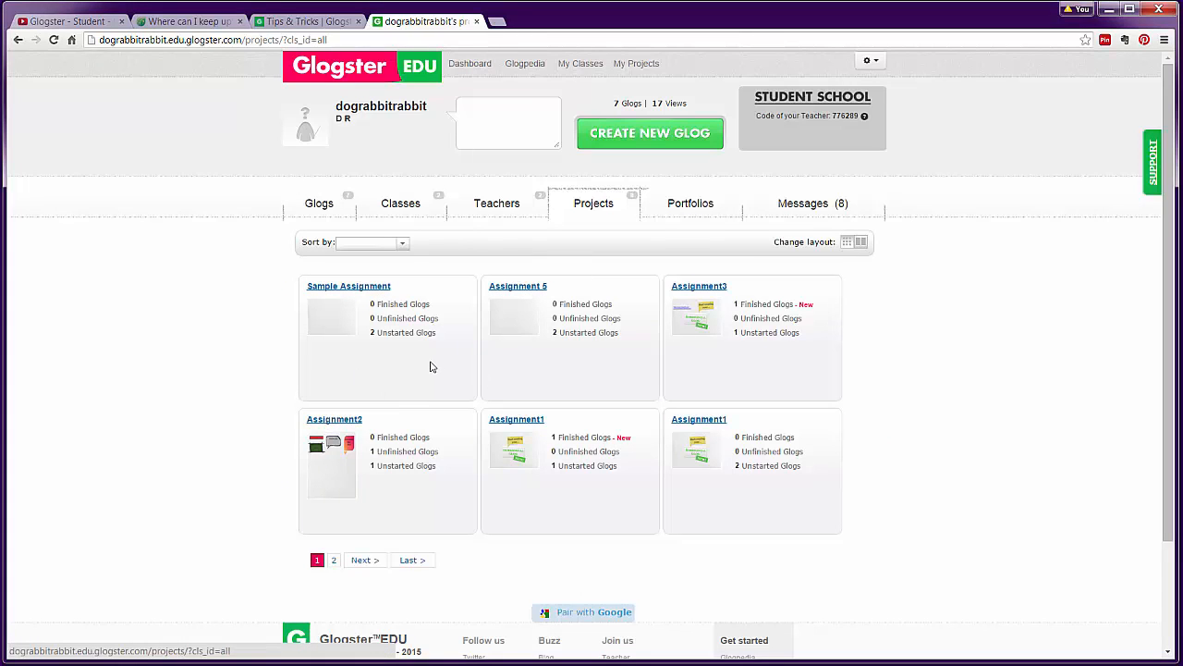
Open the Sample Assignment project and create a new glog for it
{"action": "left_click", "coordinate": [330, 291]}
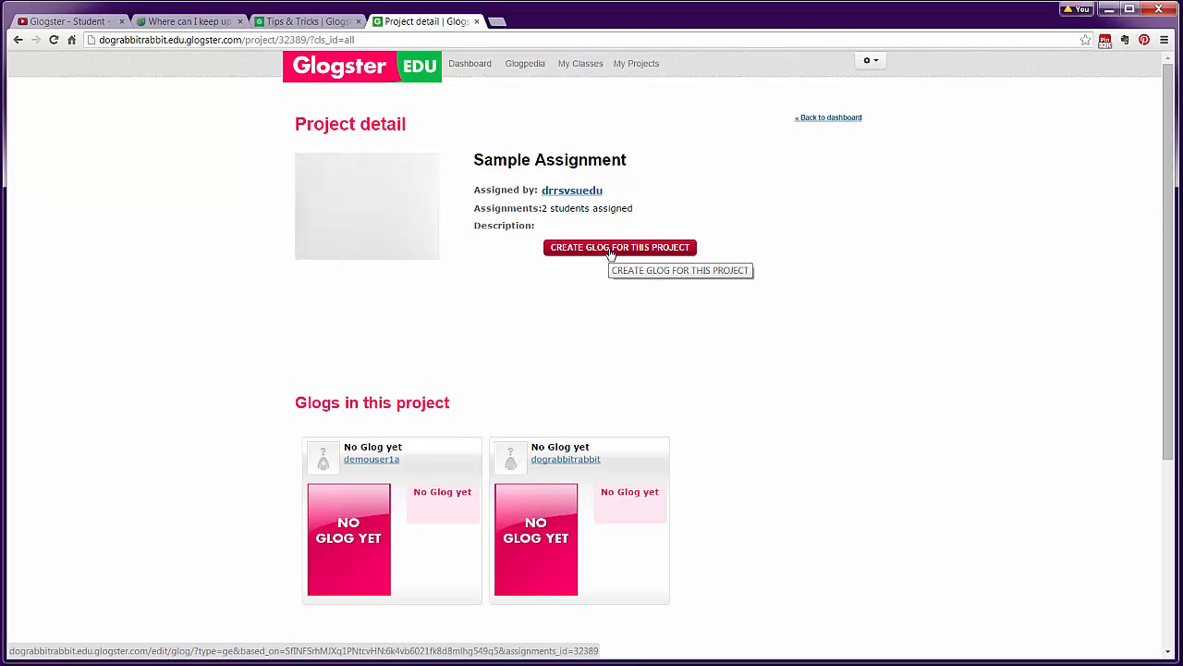
{"action": "left_click", "coordinate": [610, 248]}
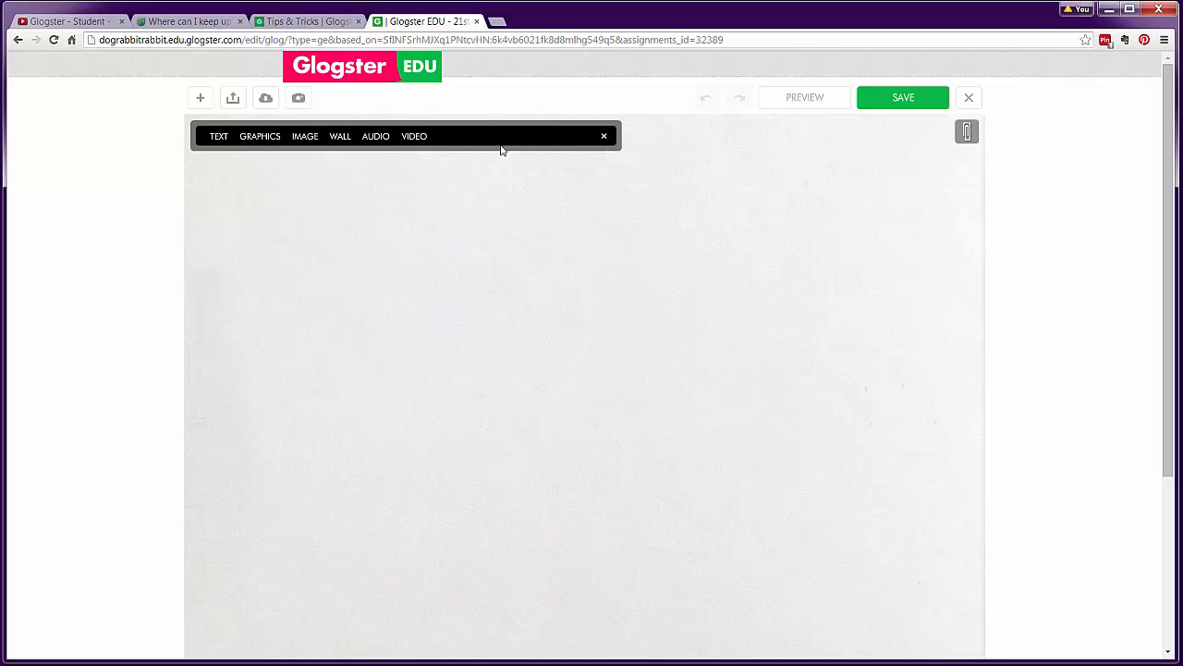
Reopen the content toolbar and browse the Text, Graphics and Image options
{"action": "left_click", "coordinate": [604, 137]}
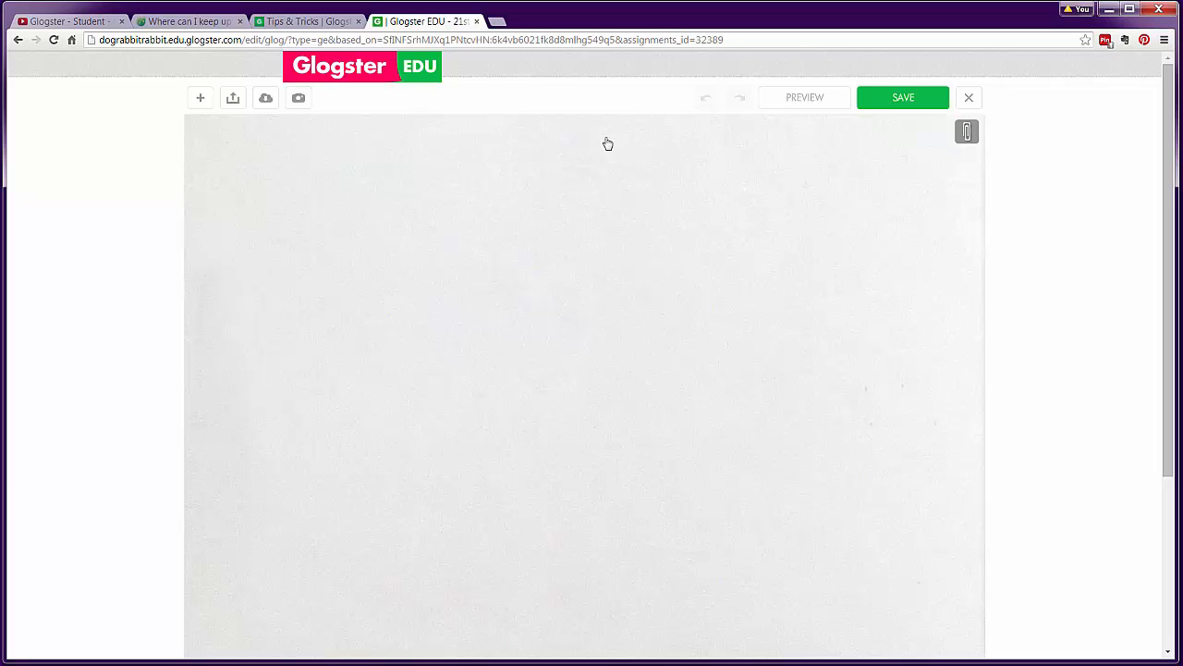
{"action": "left_click", "coordinate": [201, 102]}
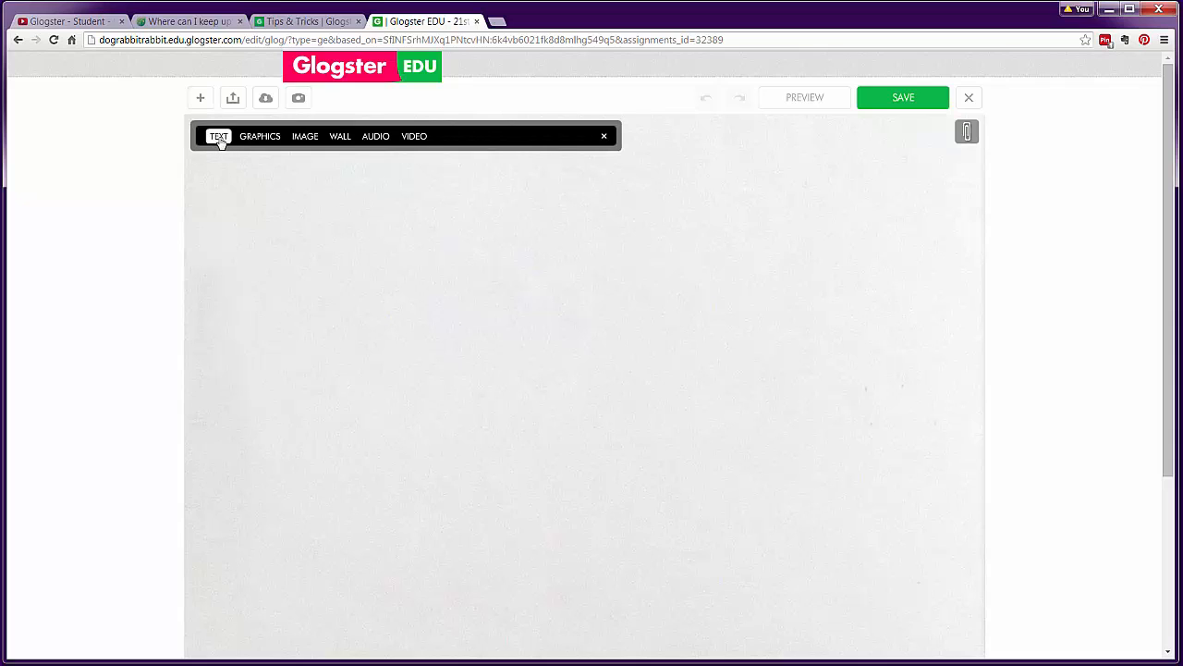
{"action": "left_click", "coordinate": [220, 139]}
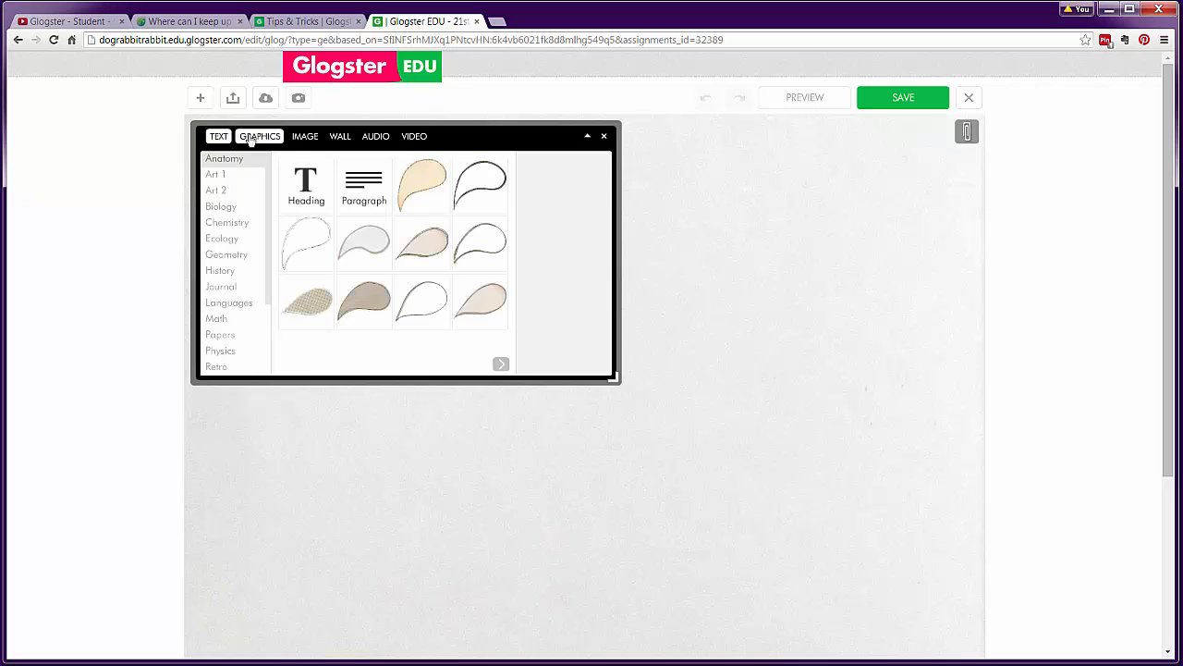
{"action": "left_click", "coordinate": [257, 136]}
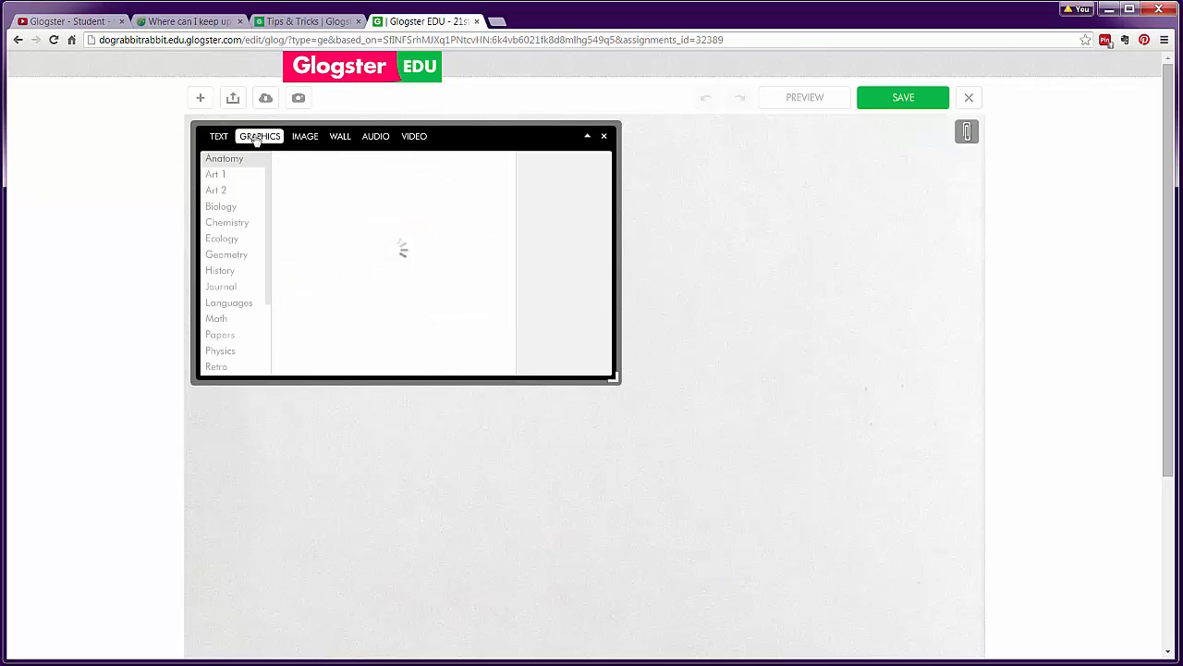
{"action": "left_click", "coordinate": [305, 139]}
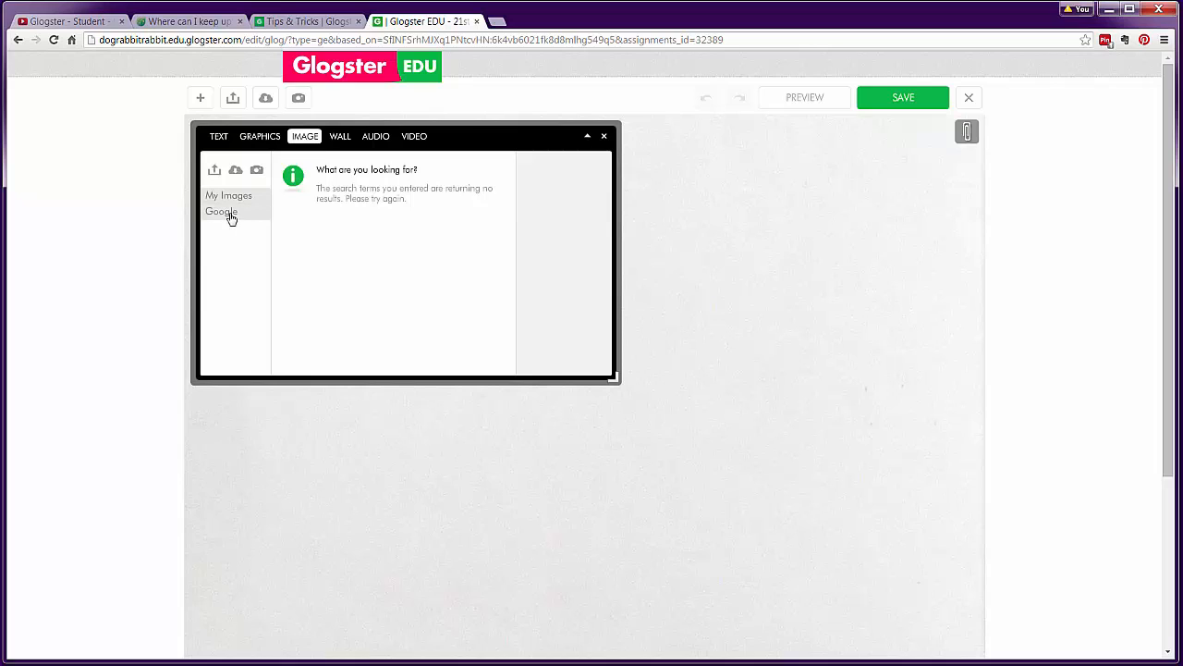
Browse the Wall solid colours and gallery, then Audio and Video, returning to Text styles
{"action": "left_click", "coordinate": [341, 138]}
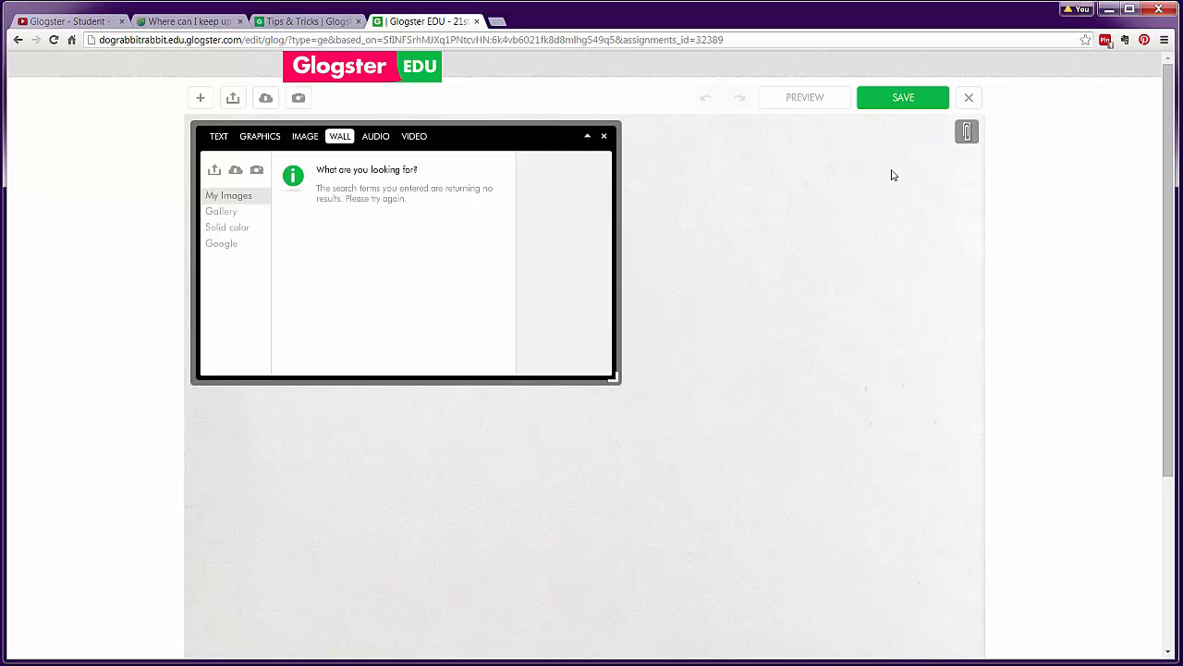
{"action": "left_click", "coordinate": [227, 227]}
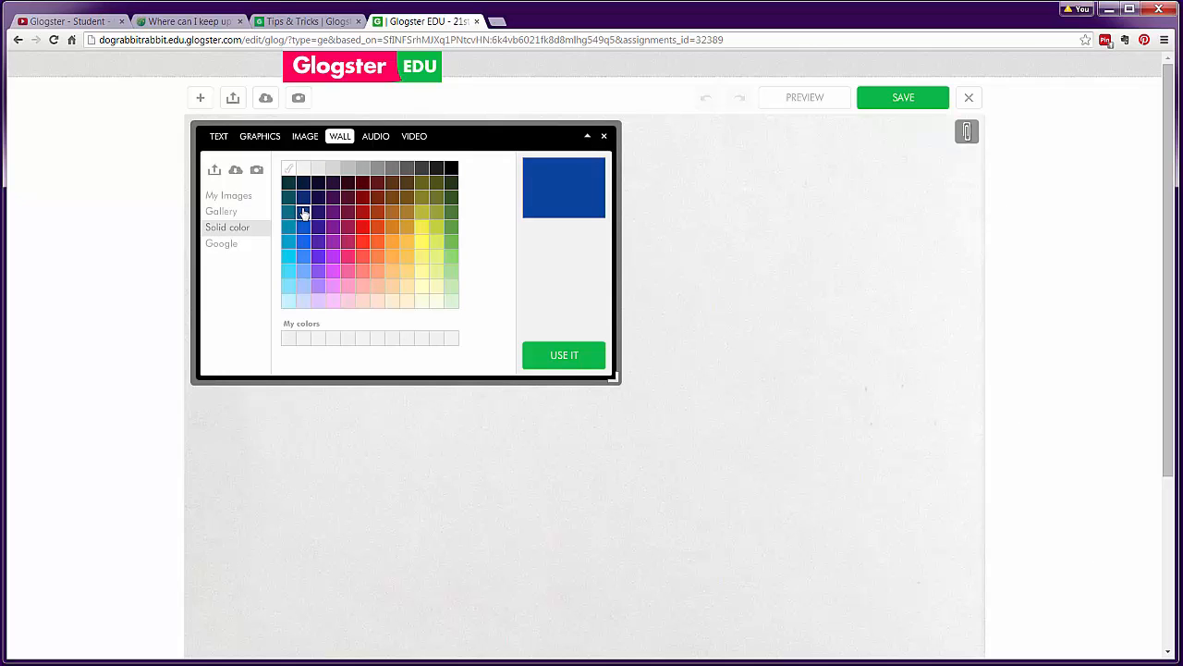
{"action": "left_click", "coordinate": [221, 211]}
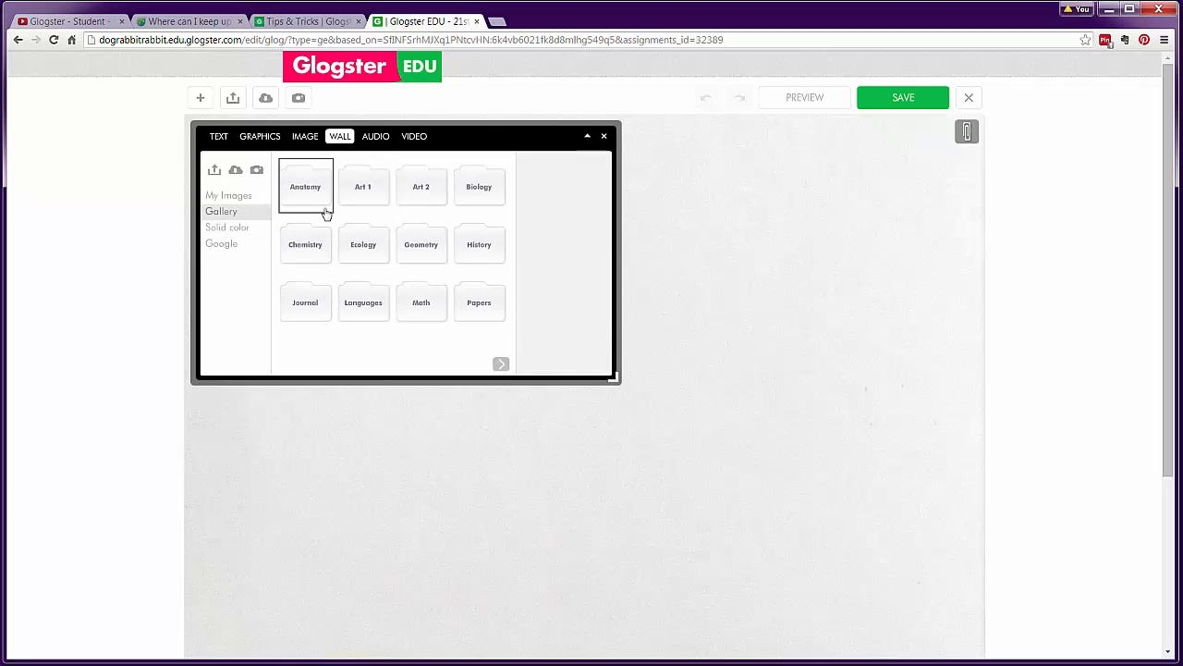
{"action": "left_click", "coordinate": [383, 137]}
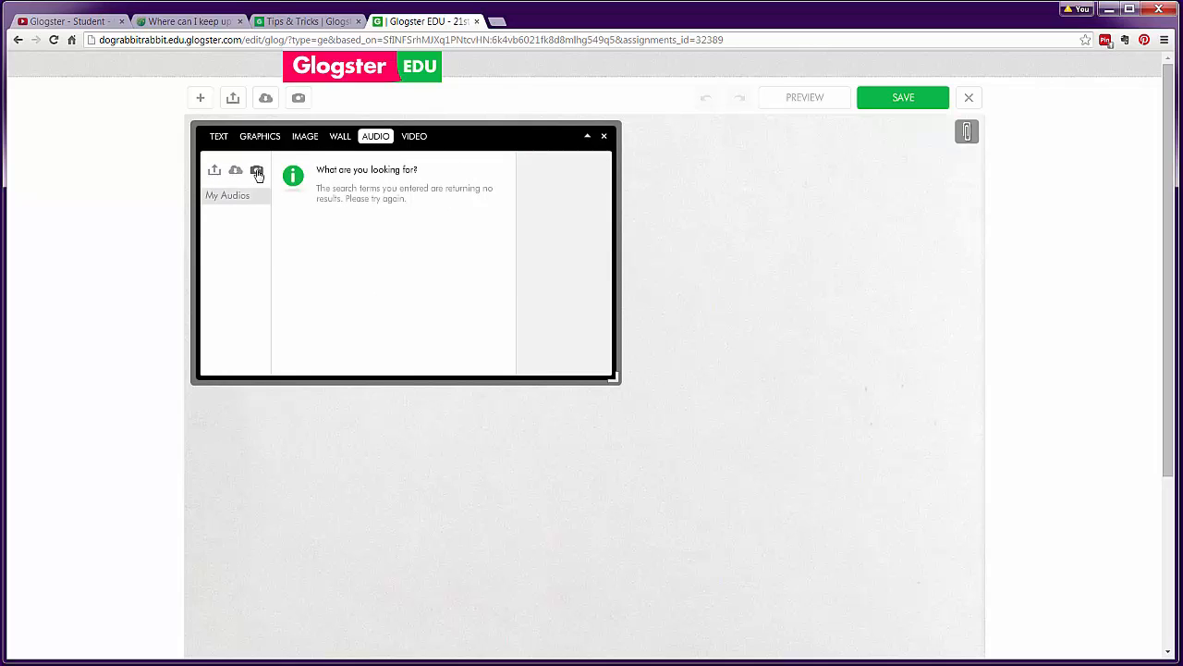
{"action": "left_click", "coordinate": [421, 142]}
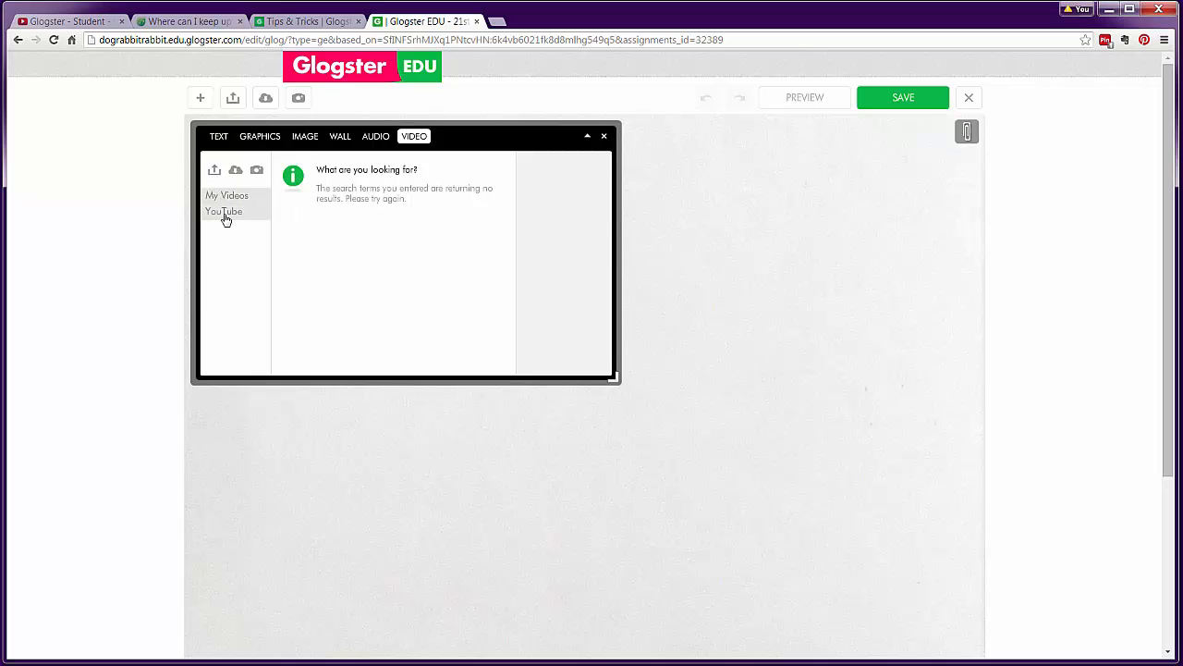
{"action": "left_click", "coordinate": [218, 136]}
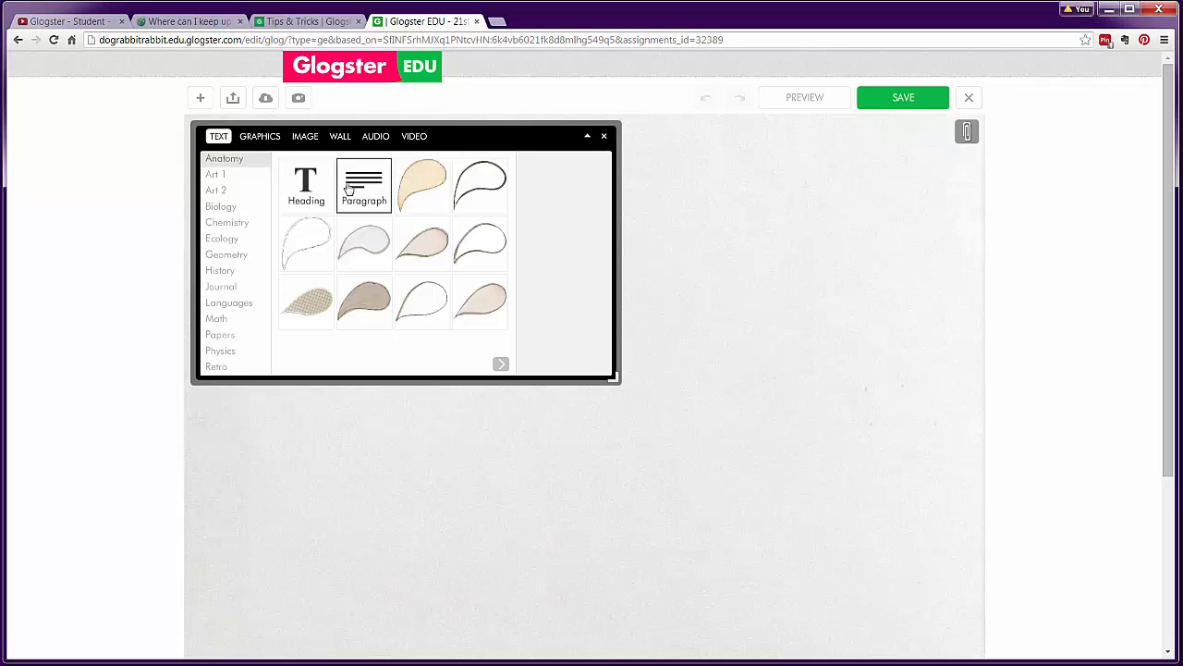
Add a 'Your headline here' Heading and drag it to the canvas's upper right
{"action": "left_click", "coordinate": [314, 195]}
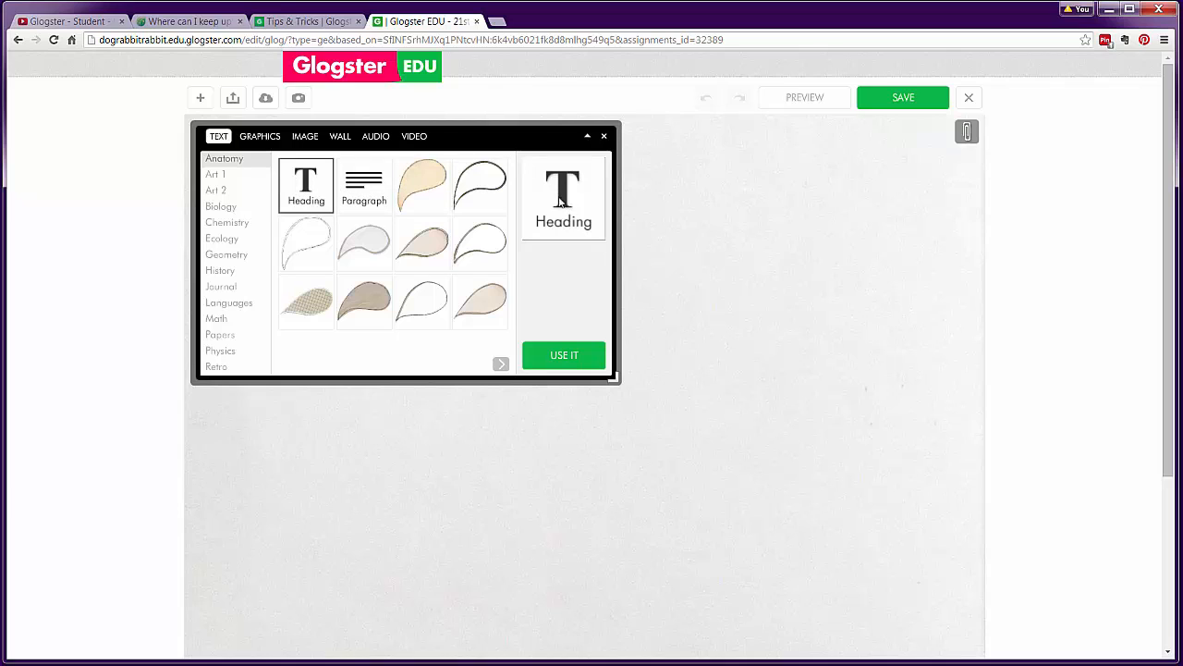
{"action": "left_click", "coordinate": [574, 359]}
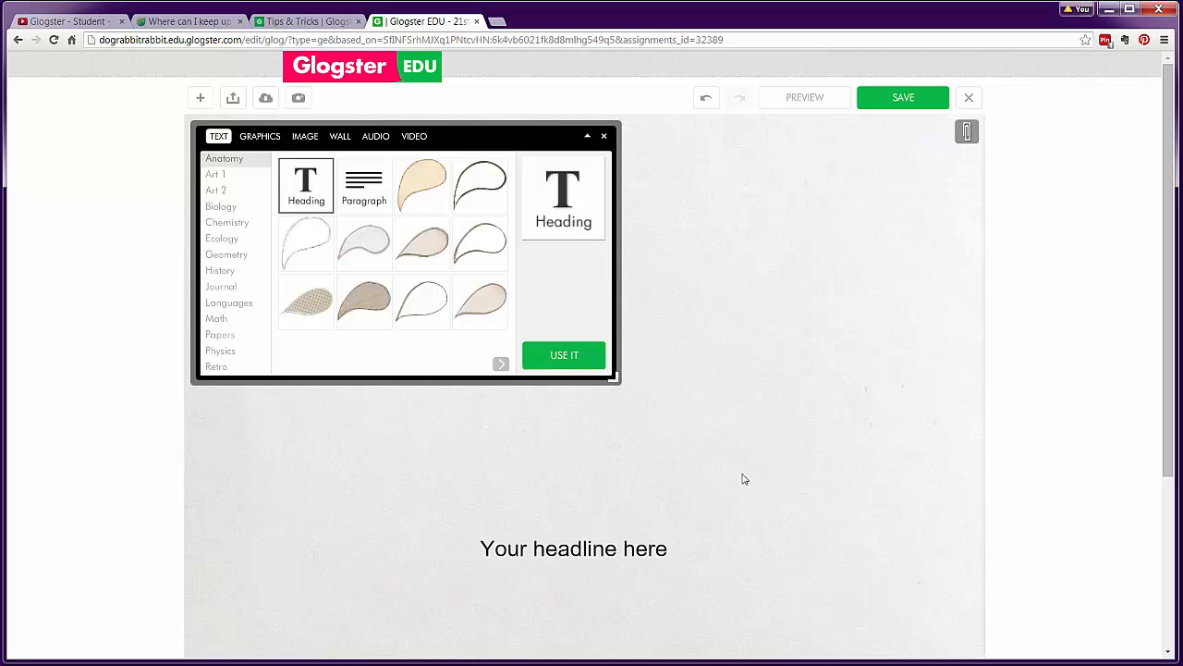
{"action": "left_click_drag", "start_coordinate": [561, 549], "coordinate": [775, 164]}
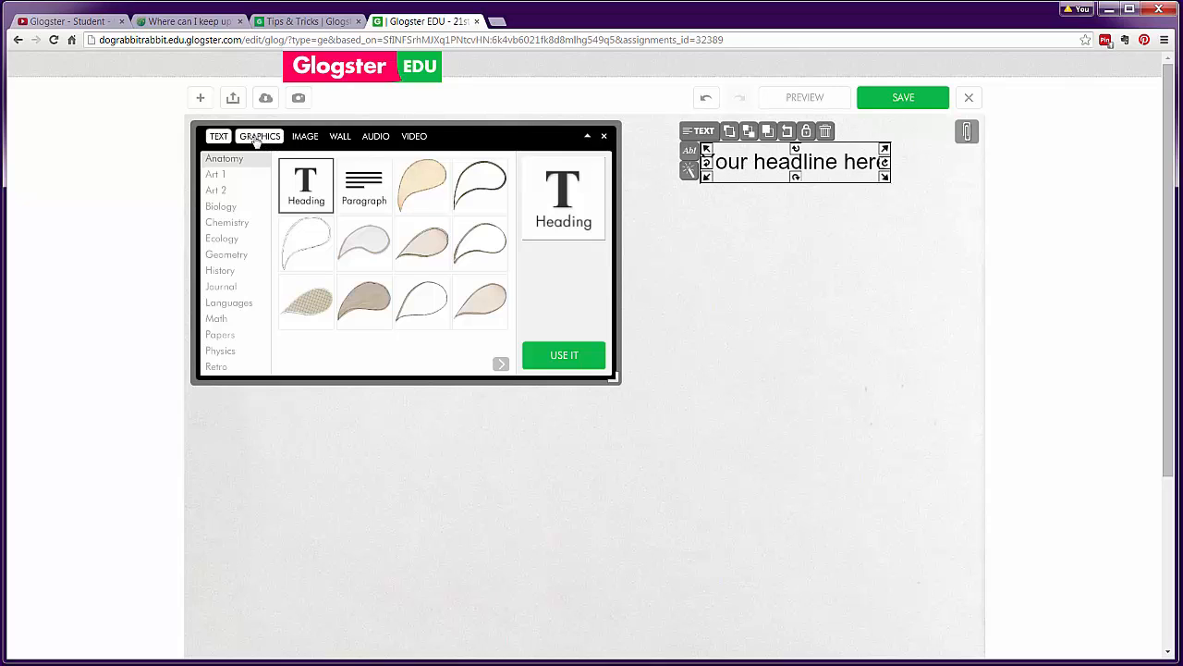
Add the blue butterfly from Graphics > Biology and place it beneath the headline
{"action": "left_click", "coordinate": [257, 139]}
{"action": "left_click", "coordinate": [221, 206]}
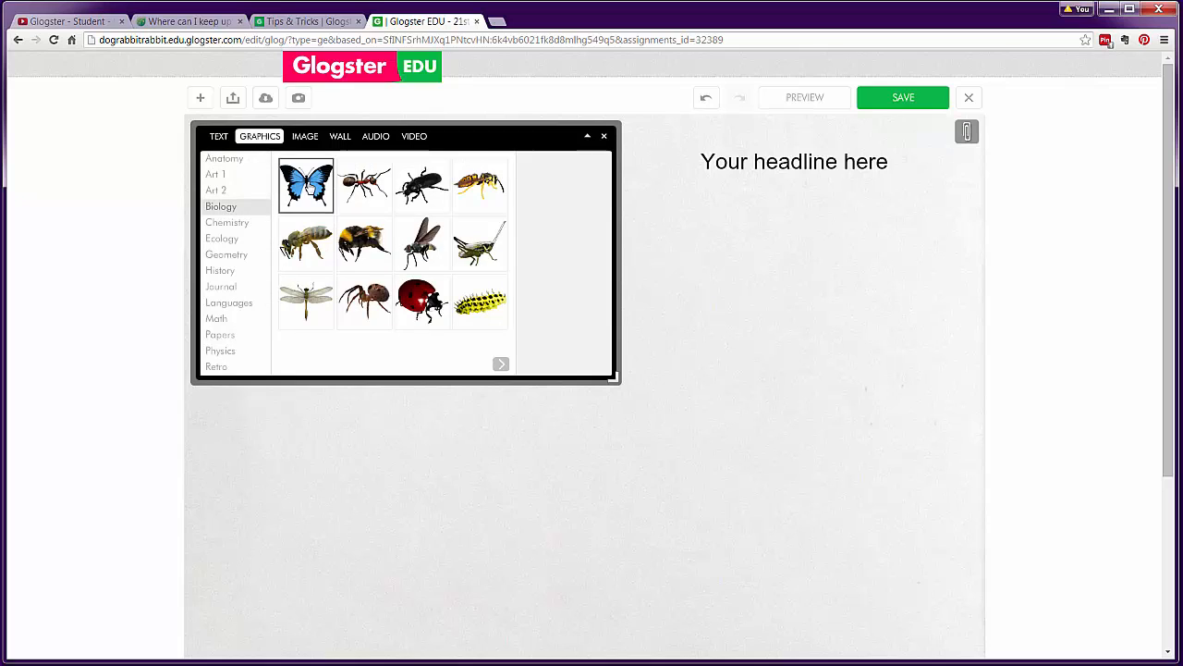
{"action": "left_click_drag", "start_coordinate": [306, 186], "coordinate": [536, 196]}
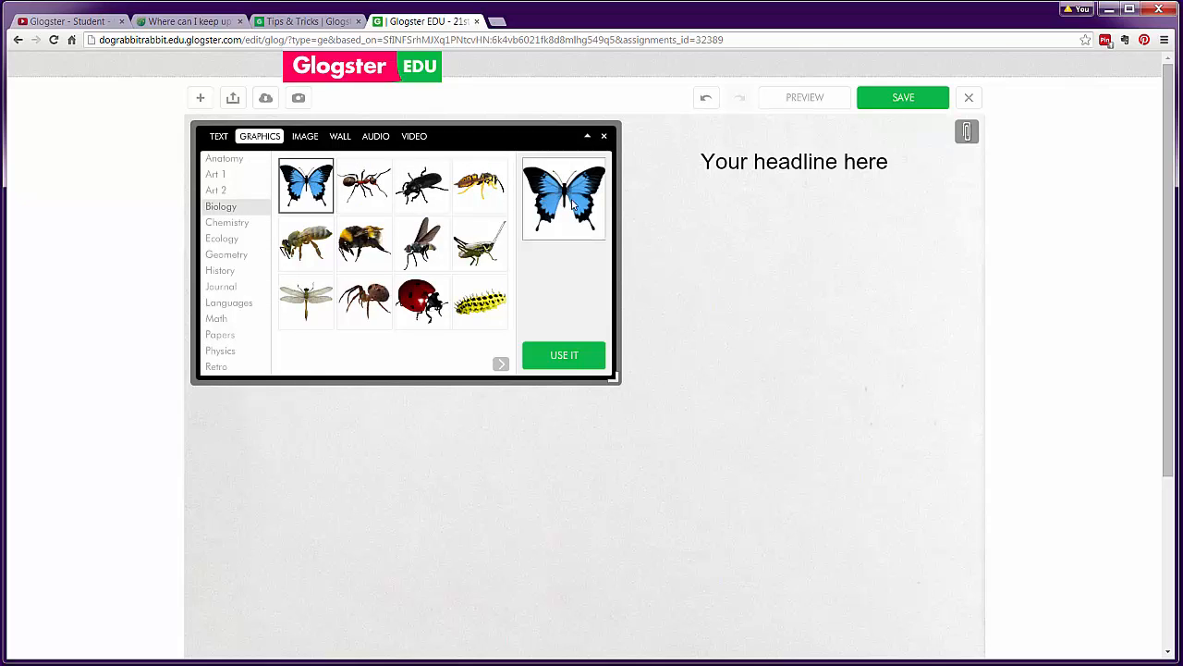
{"action": "left_click", "coordinate": [575, 359]}
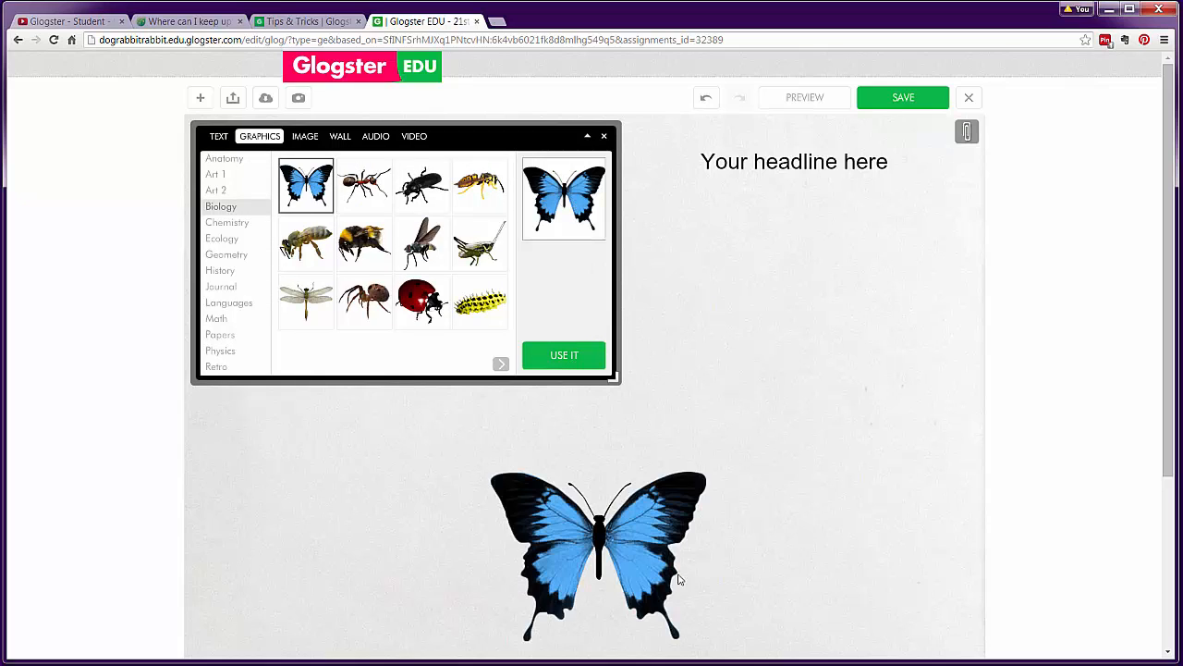
{"action": "left_click_drag", "start_coordinate": [634, 532], "coordinate": [790, 301]}
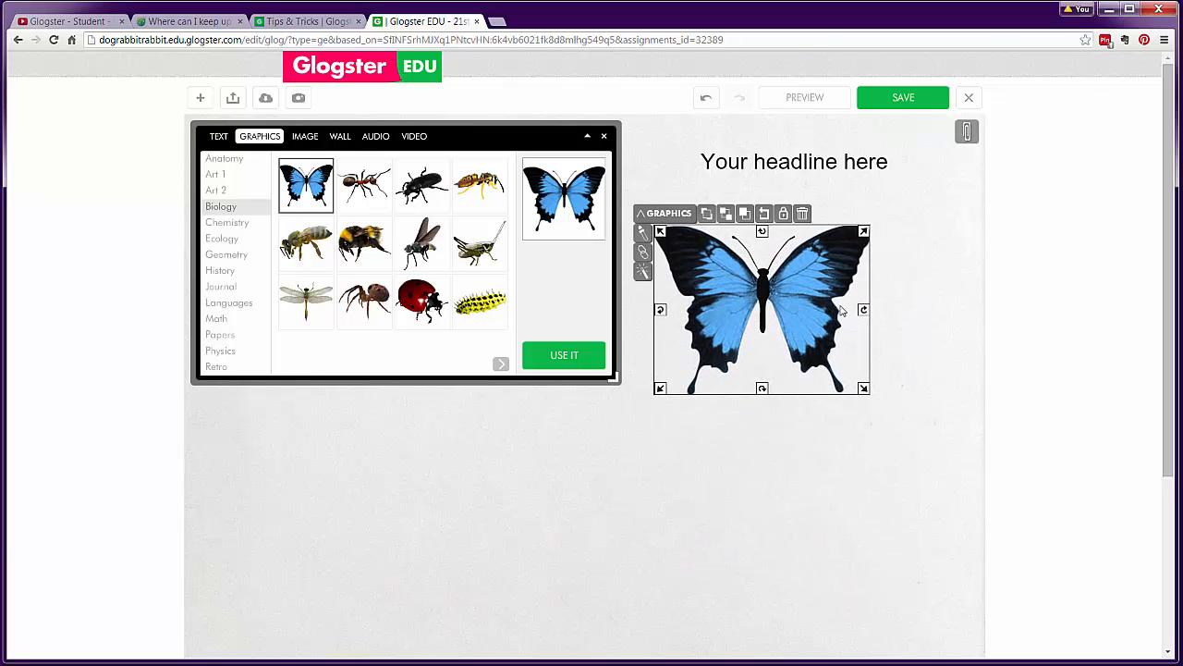
{"action": "left_click", "coordinate": [305, 136]}
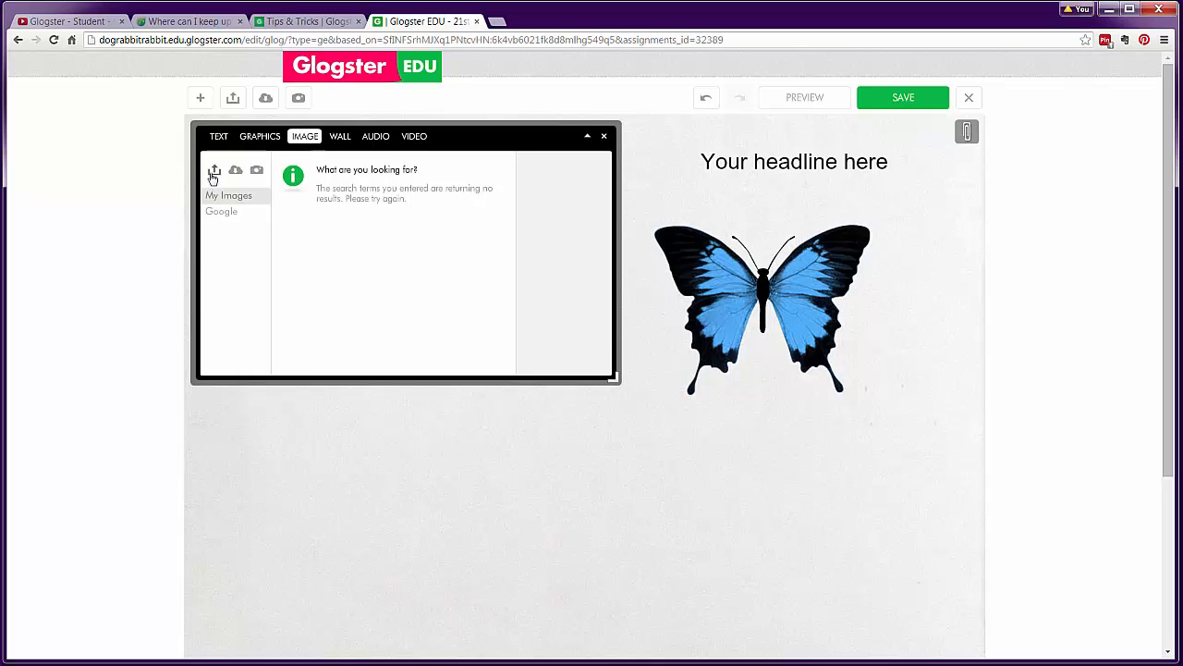
Add the 'Creative learning' image from Google and move it to the canvas's upper left
{"action": "left_click", "coordinate": [221, 212]}
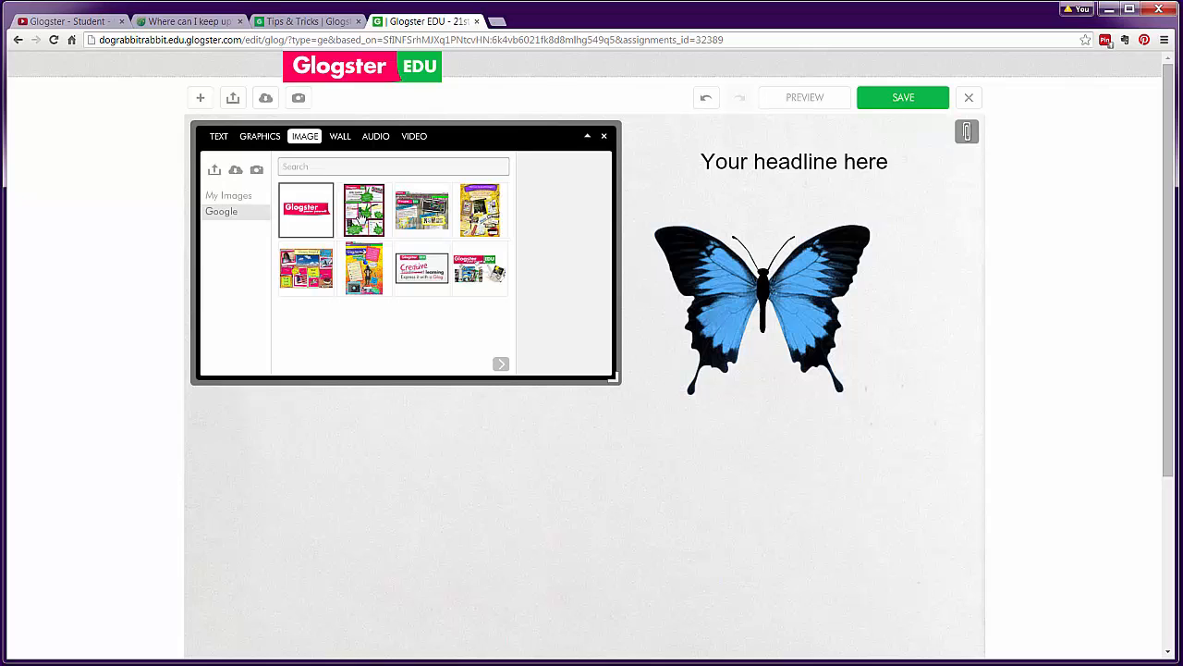
{"action": "left_click", "coordinate": [421, 268]}
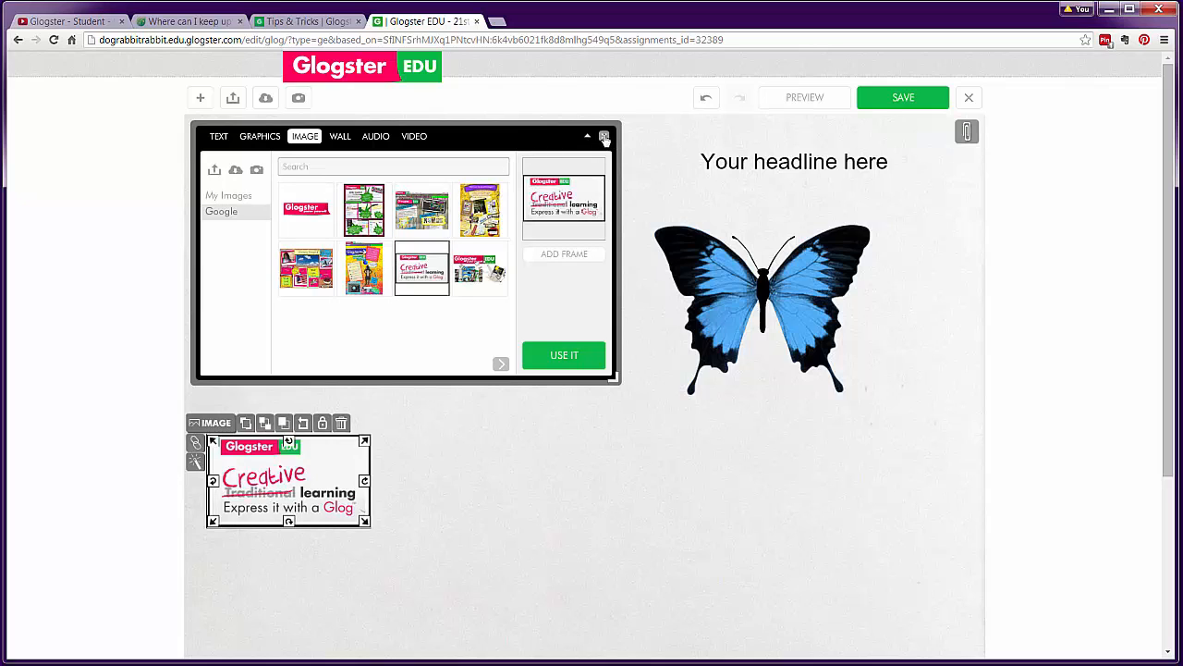
{"action": "left_click", "coordinate": [604, 137]}
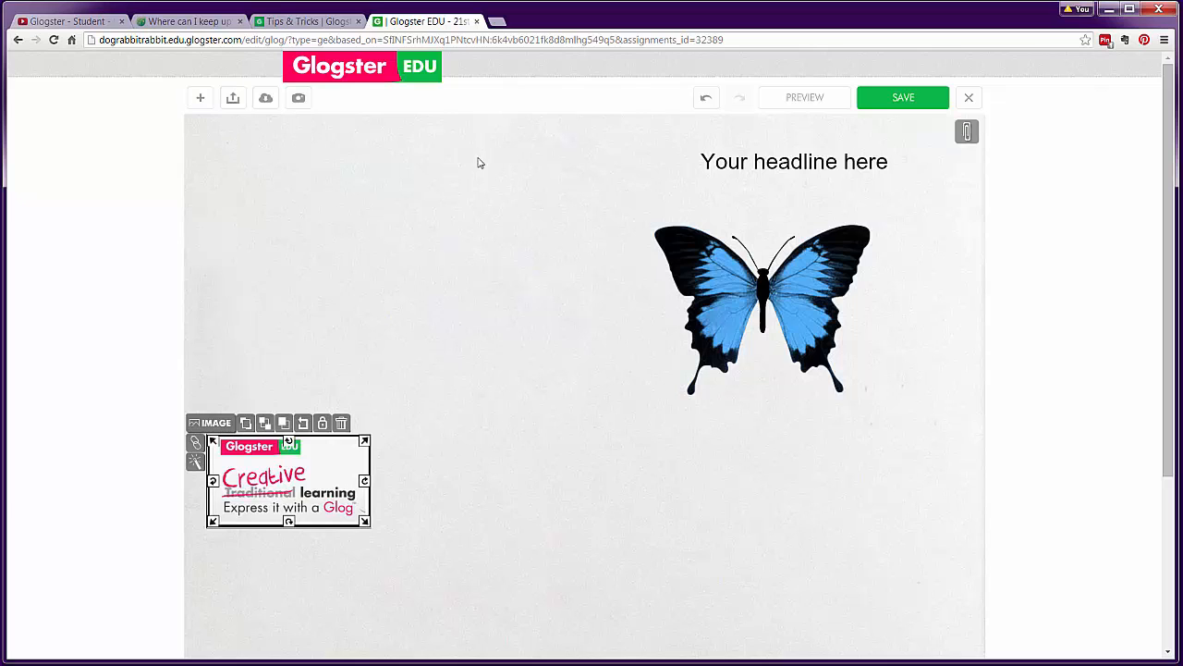
{"action": "left_click_drag", "start_coordinate": [321, 490], "coordinate": [435, 285]}
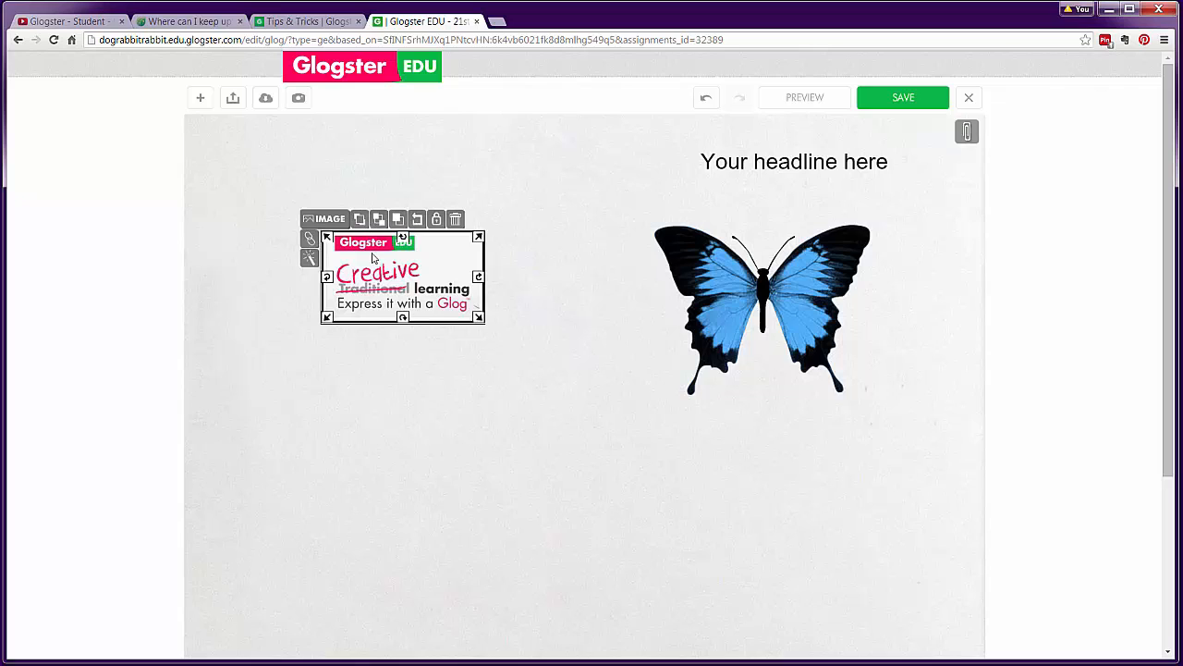
Test sending the Glogster image behind and in front of the butterfly, then move it left
{"action": "left_click_drag", "start_coordinate": [370, 268], "coordinate": [606, 261]}
{"action": "left_click", "coordinate": [614, 213]}
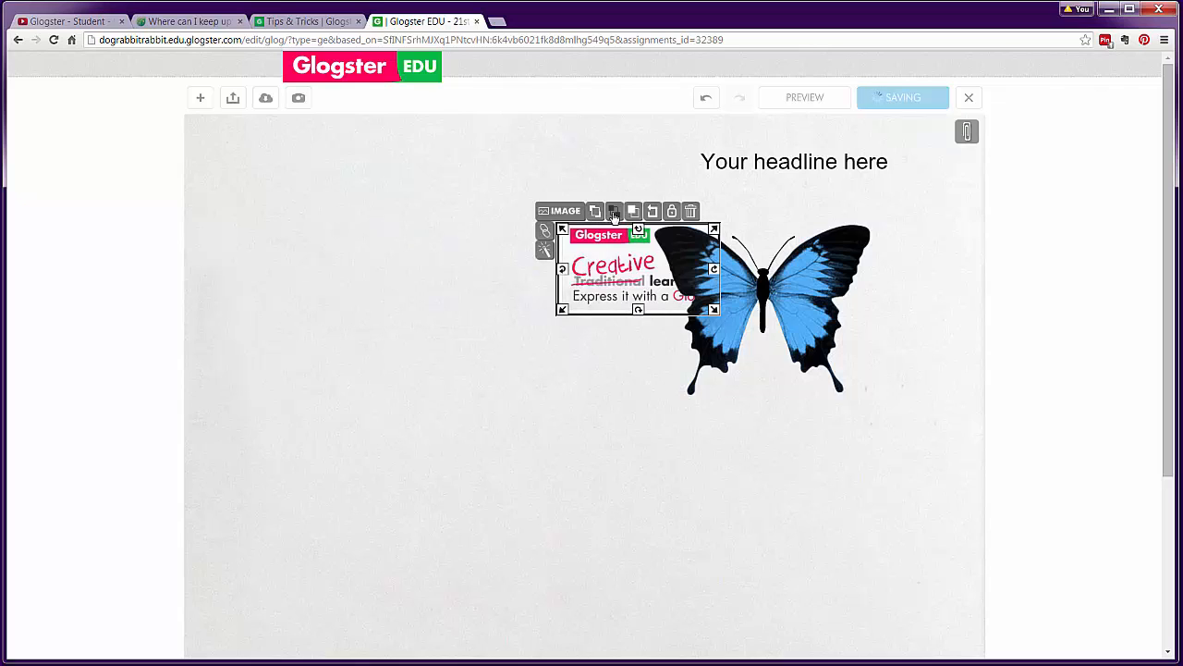
{"action": "left_click", "coordinate": [615, 213]}
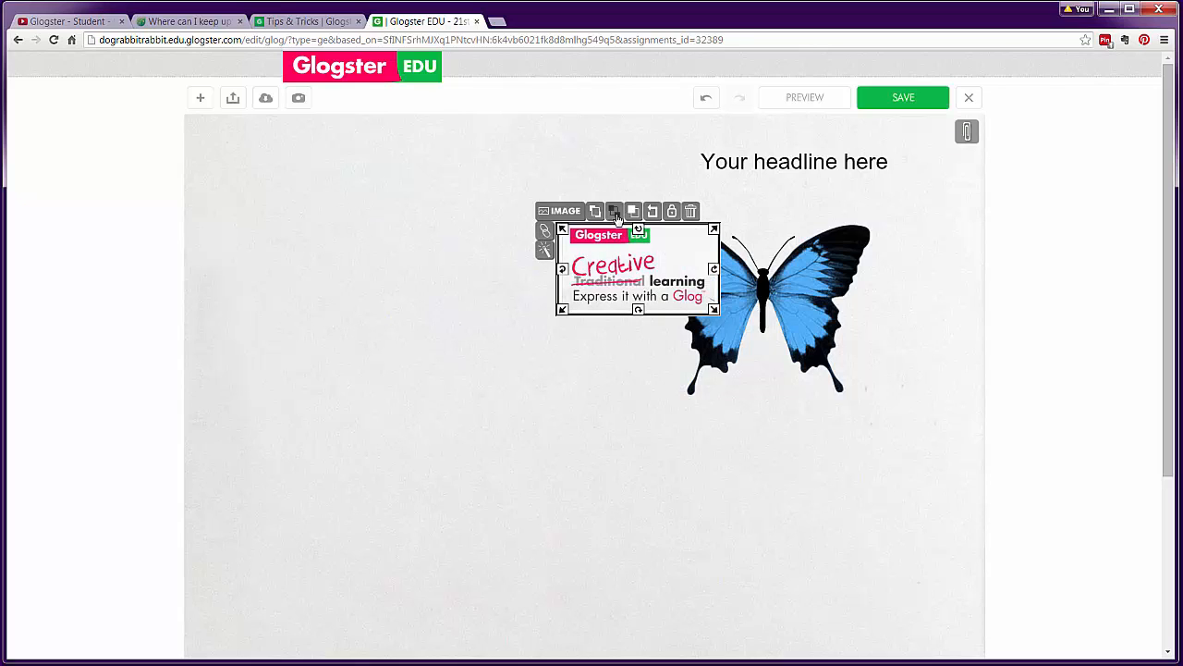
{"action": "left_click_drag", "start_coordinate": [650, 260], "coordinate": [434, 257]}
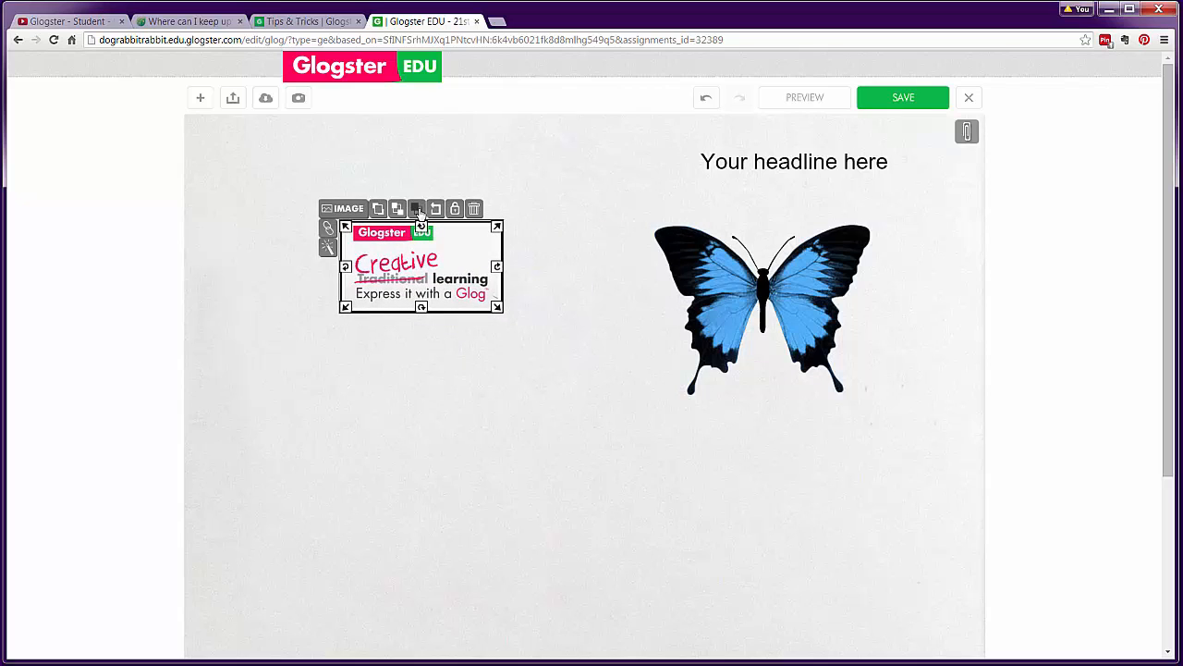
Duplicate the image, place the copy below, reset it to original size and lock it
{"action": "left_click", "coordinate": [418, 211]}
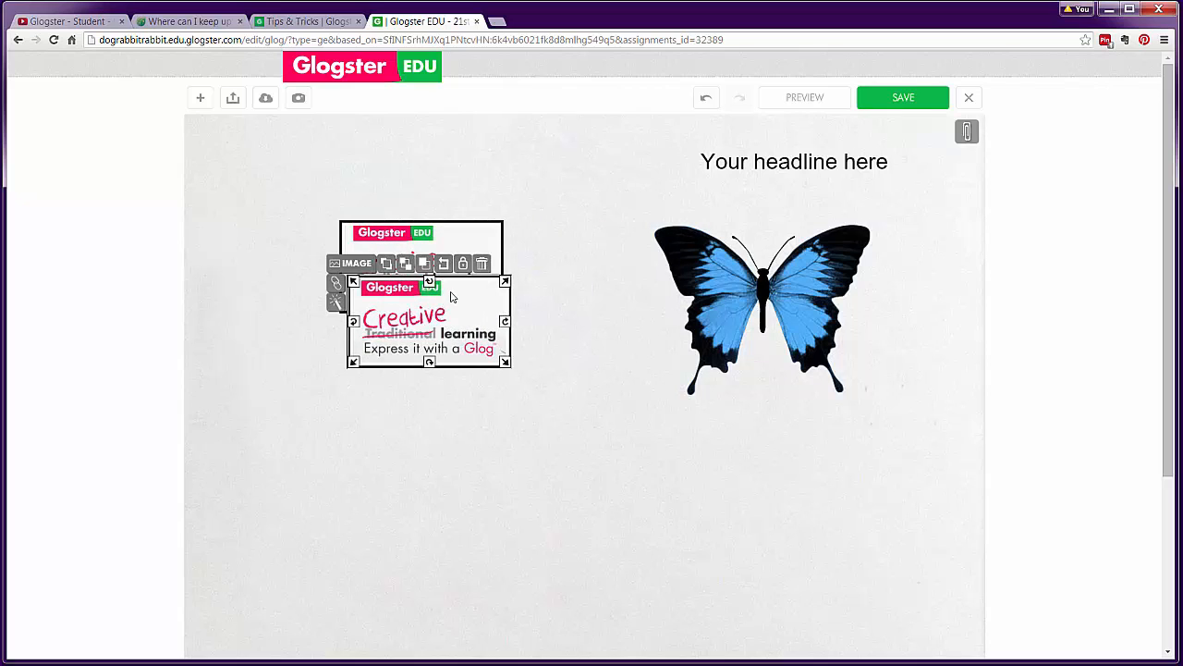
{"action": "left_click_drag", "start_coordinate": [452, 296], "coordinate": [353, 443]}
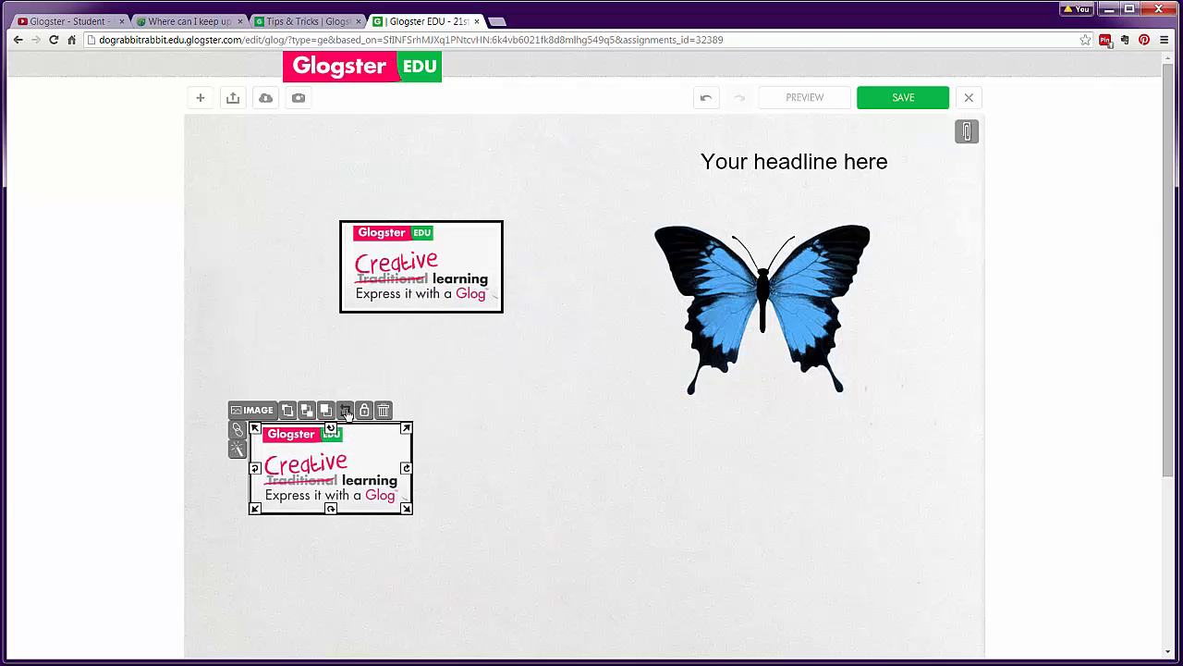
{"action": "left_click_drag", "start_coordinate": [406, 428], "coordinate": [530, 355]}
{"action": "left_click", "coordinate": [349, 340]}
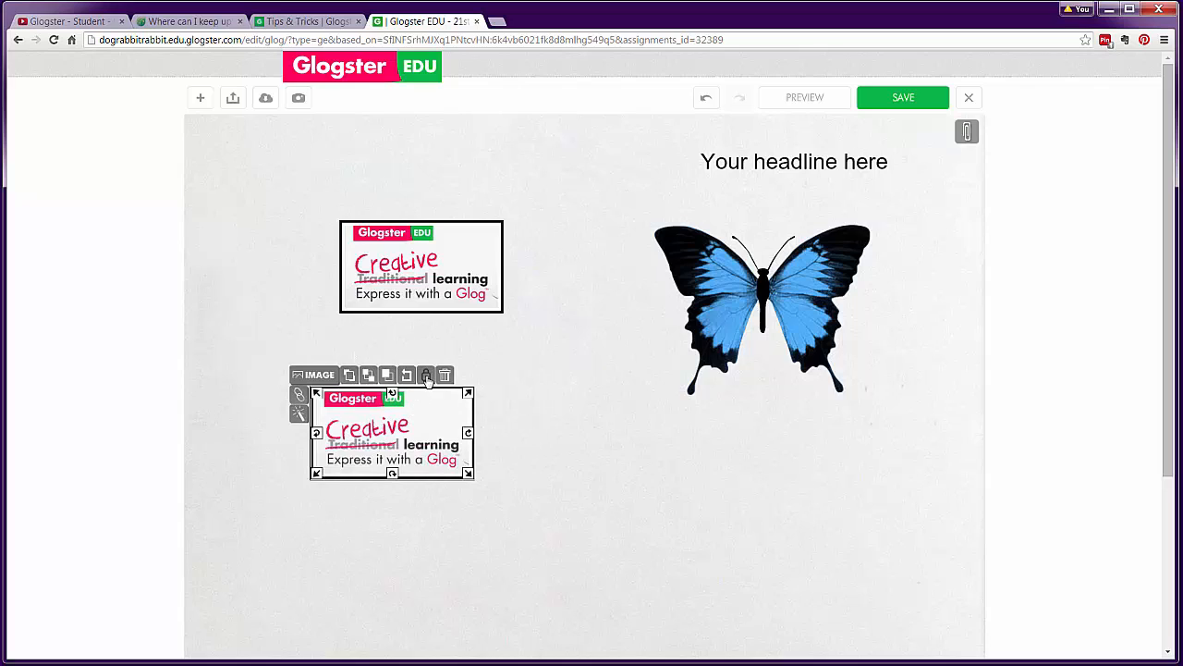
{"action": "left_click", "coordinate": [426, 376]}
Turn on the Shadow effect for the lower copied image
{"action": "left_click", "coordinate": [299, 396]}
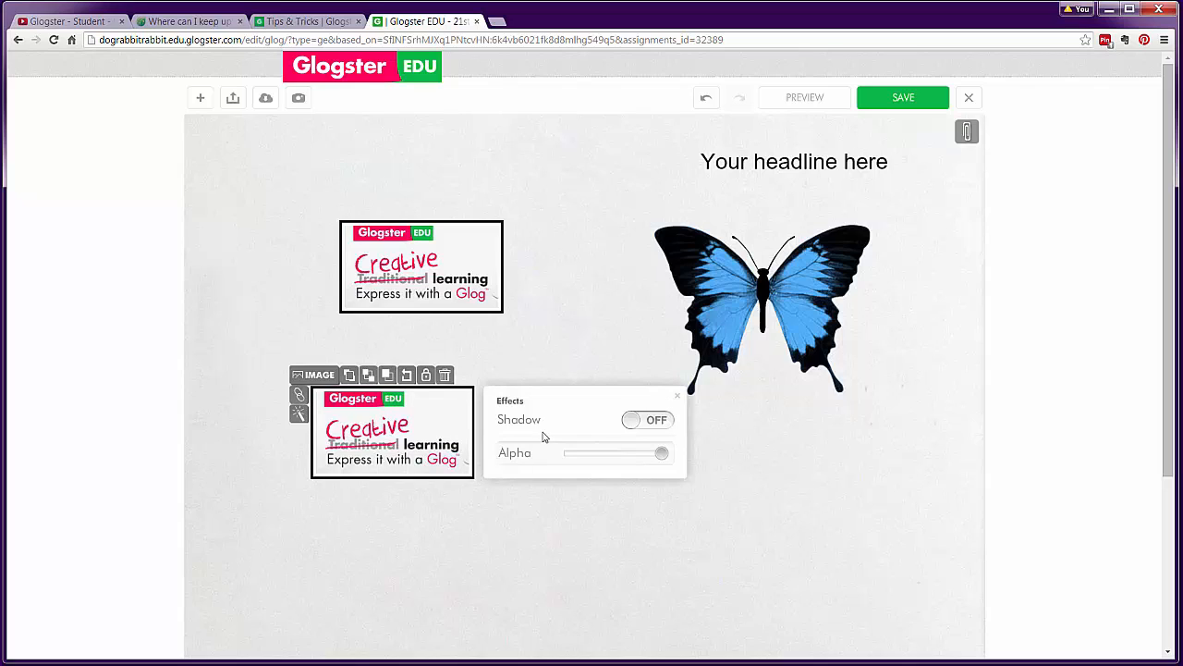
{"action": "left_click", "coordinate": [636, 424]}
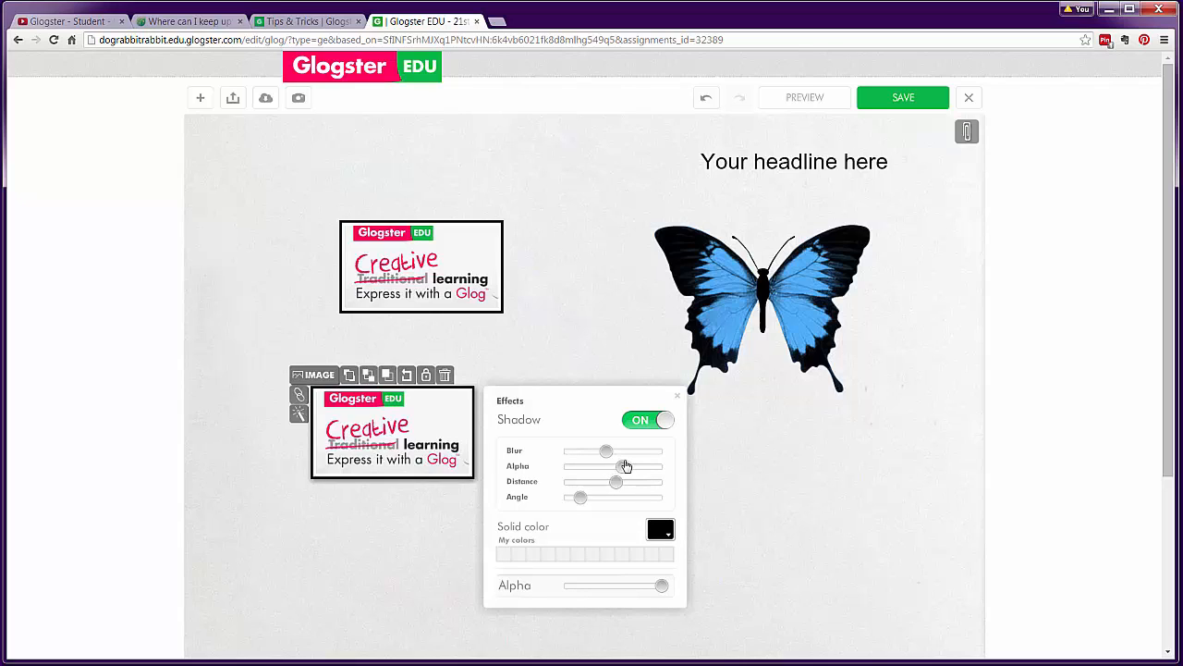
Close the Effects options and delete the lower duplicate image
{"action": "left_click", "coordinate": [679, 401]}
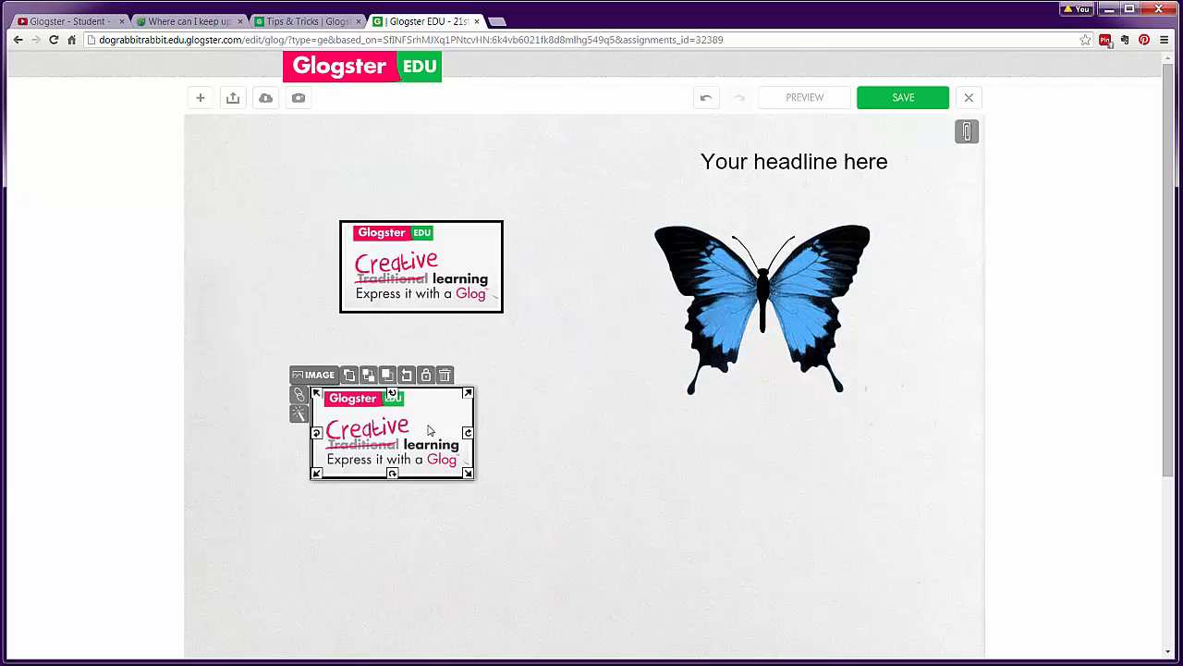
{"action": "left_click_drag", "start_coordinate": [428, 430], "coordinate": [394, 432]}
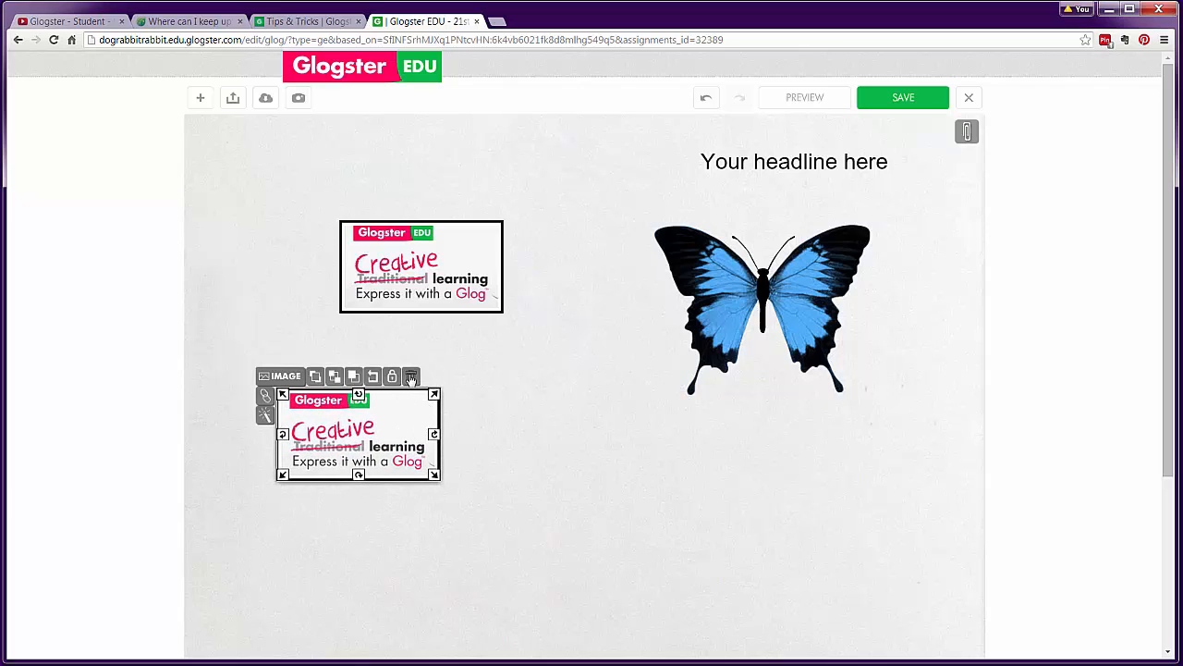
{"action": "left_click", "coordinate": [413, 378]}
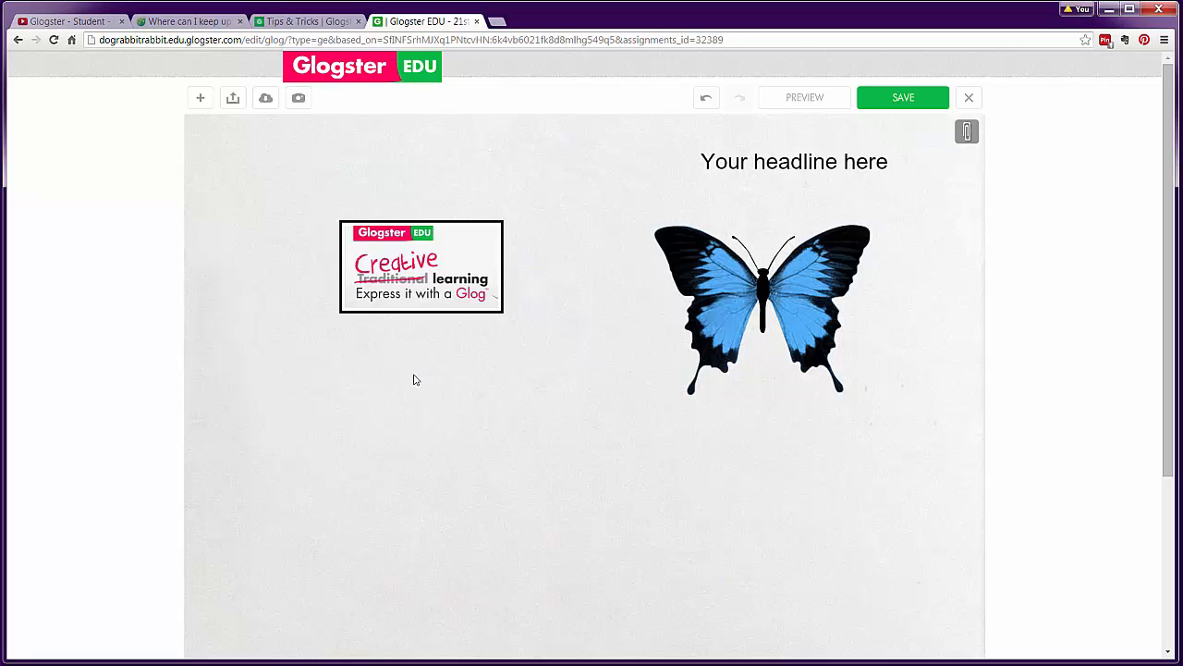
Tilt and enlarge the remaining Glogster image, then move the headline beneath it
{"action": "left_click", "coordinate": [416, 259]}
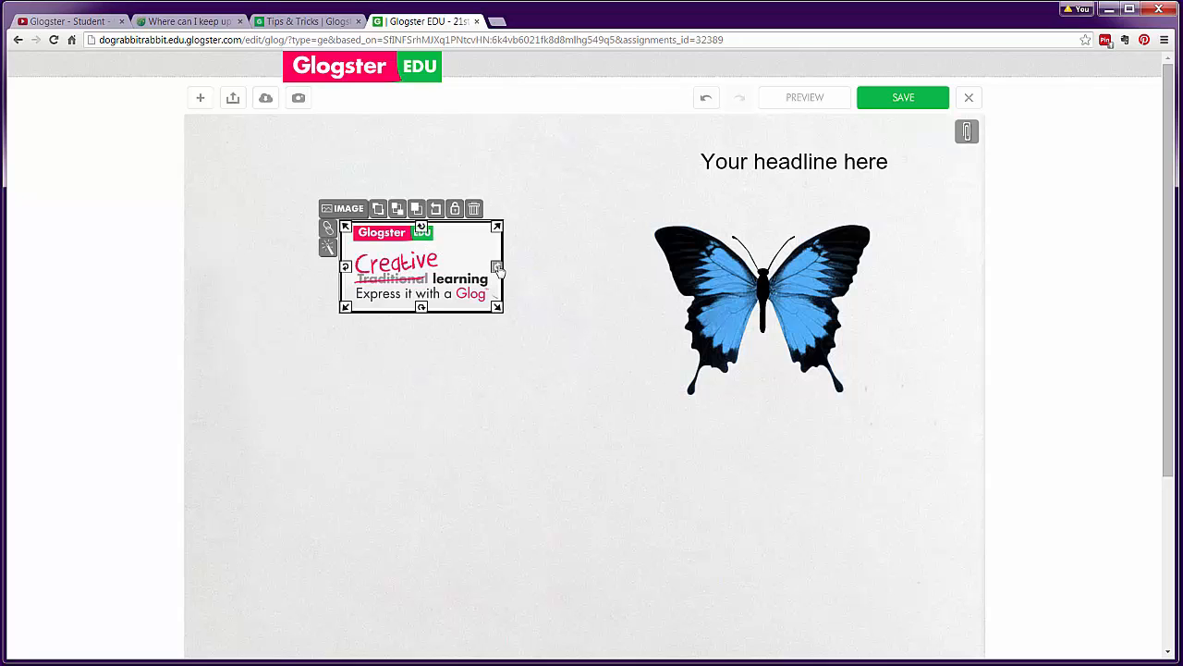
{"action": "left_click_drag", "start_coordinate": [497, 268], "coordinate": [494, 292]}
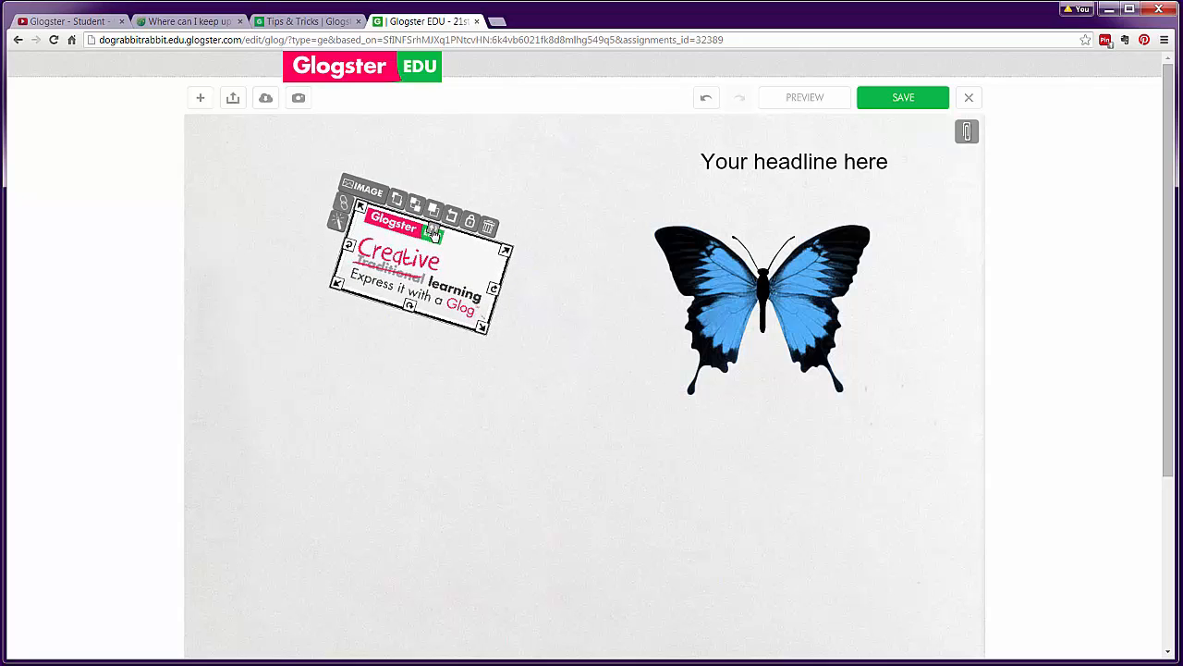
{"action": "left_click_drag", "start_coordinate": [349, 245], "coordinate": [350, 298]}
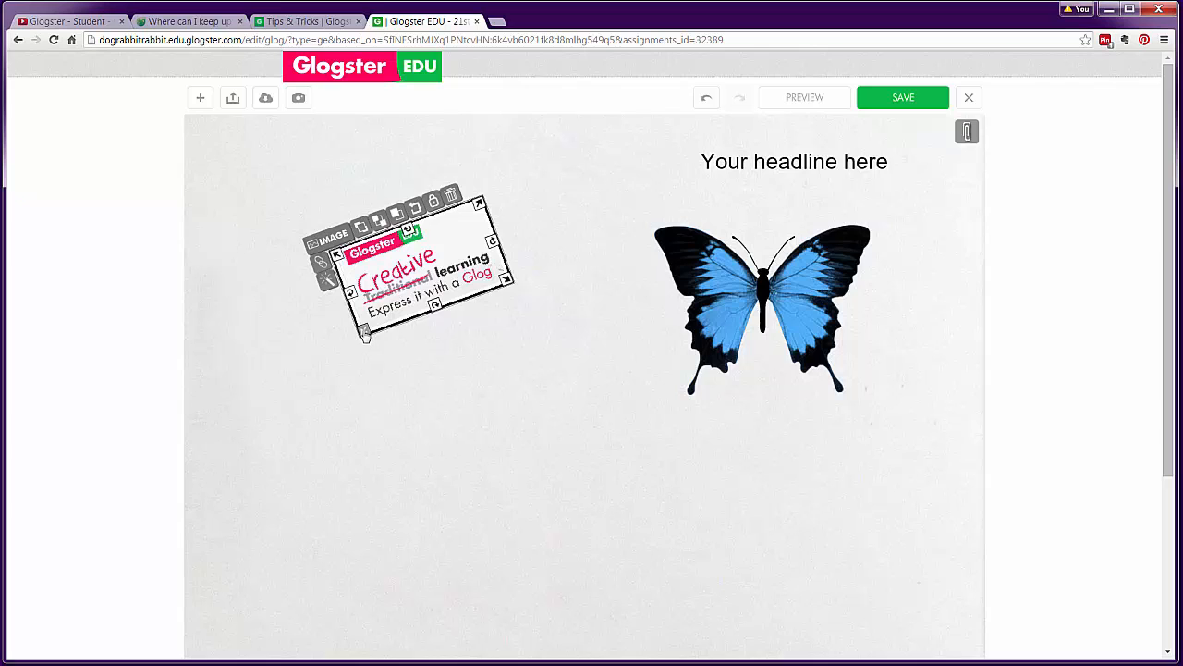
{"action": "left_click_drag", "start_coordinate": [365, 337], "coordinate": [308, 417]}
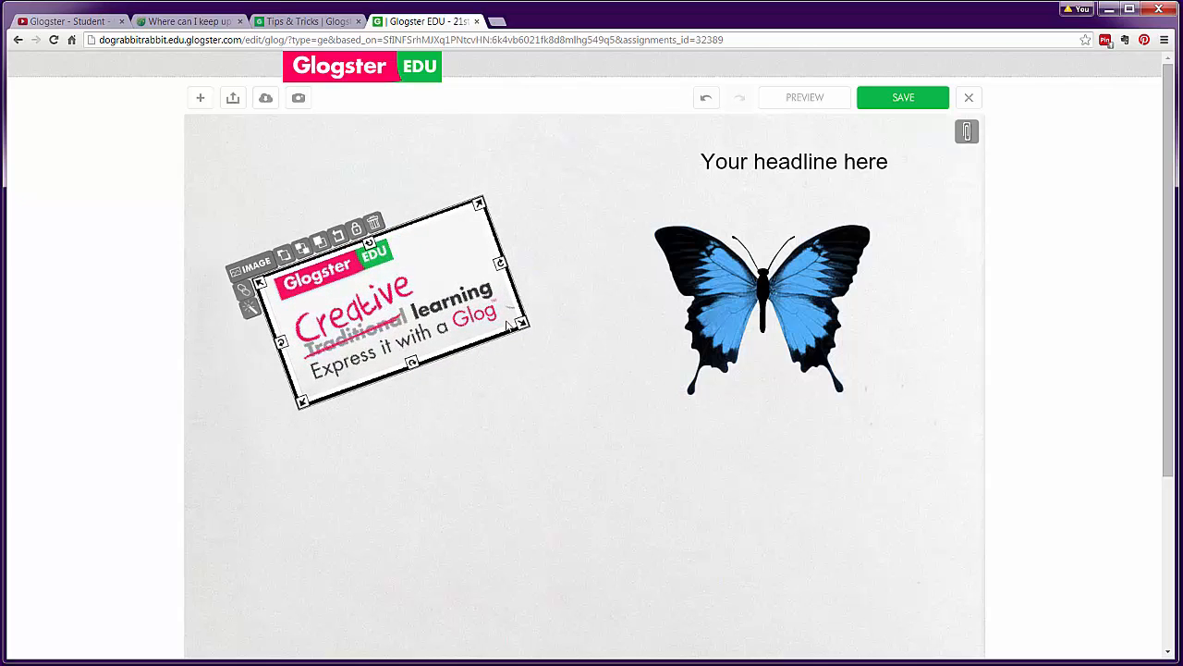
{"action": "left_click_drag", "start_coordinate": [750, 166], "coordinate": [498, 465]}
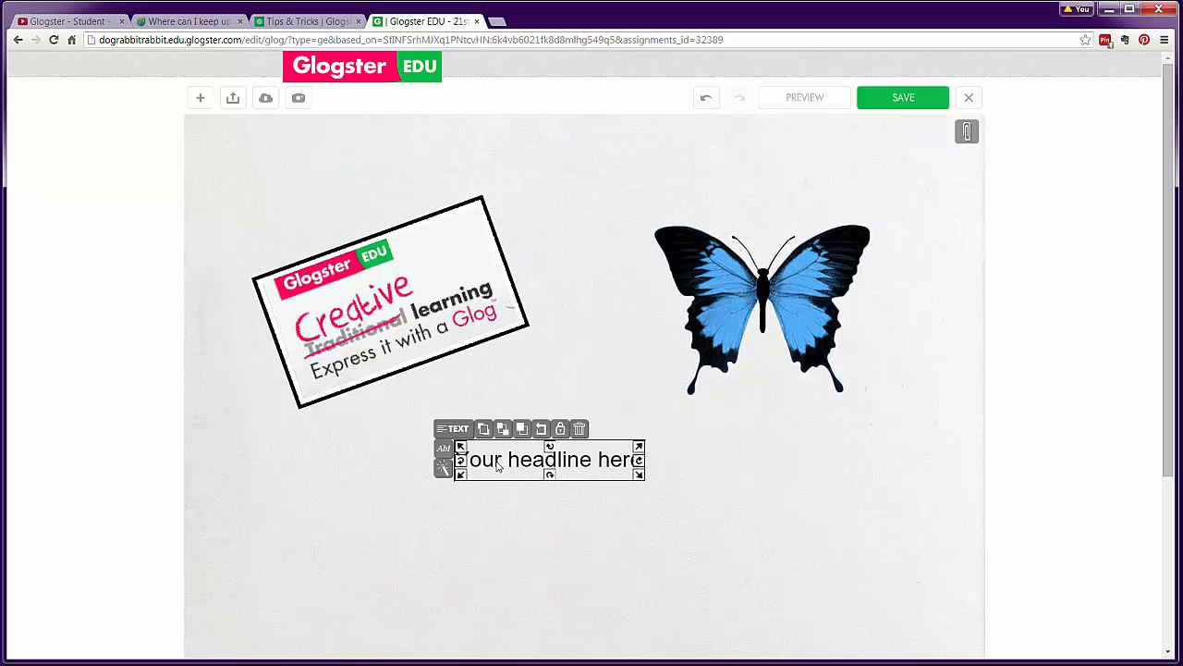
Change the headline to 'This is the Title of my Glog' with 'Title' in bold Fertigo, size 45
{"action": "double_click", "coordinate": [497, 463]}
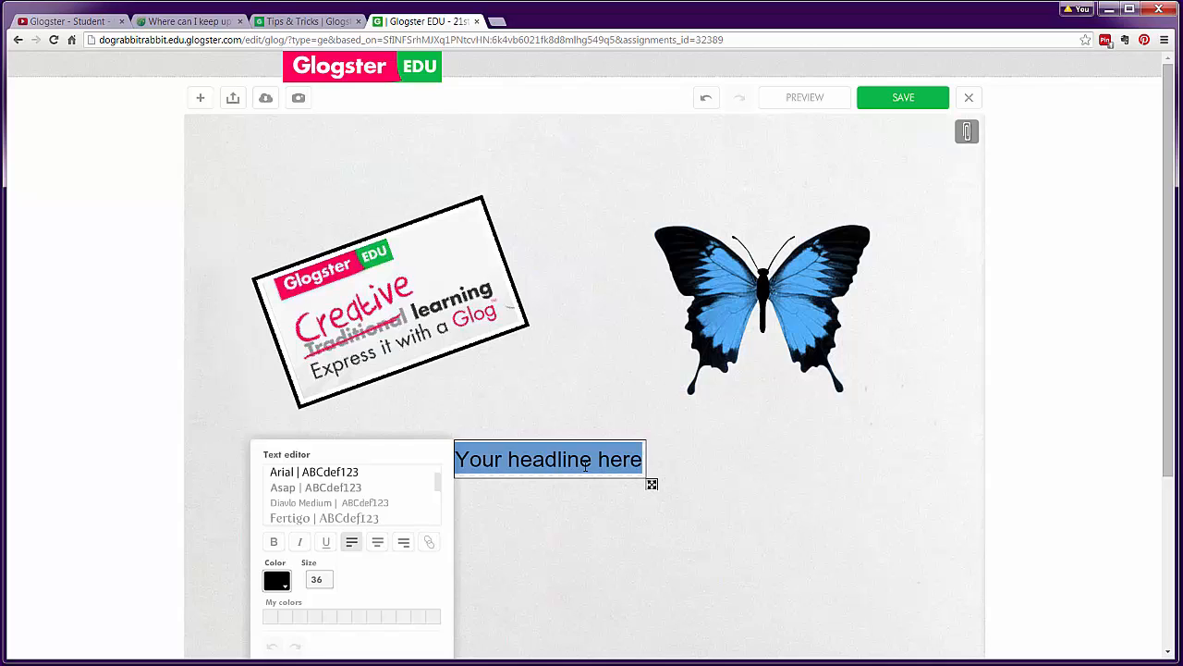
{"action": "type", "text": "This is the Title of my Glog"}
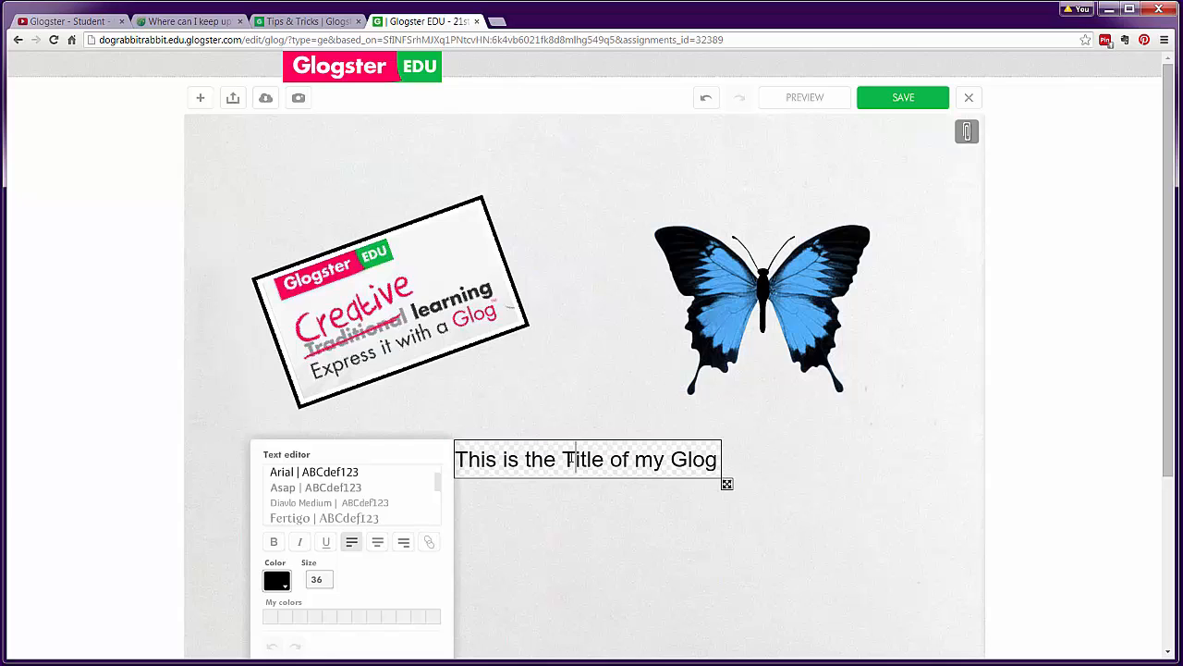
{"action": "left_click_drag", "start_coordinate": [562, 460], "coordinate": [606, 460]}
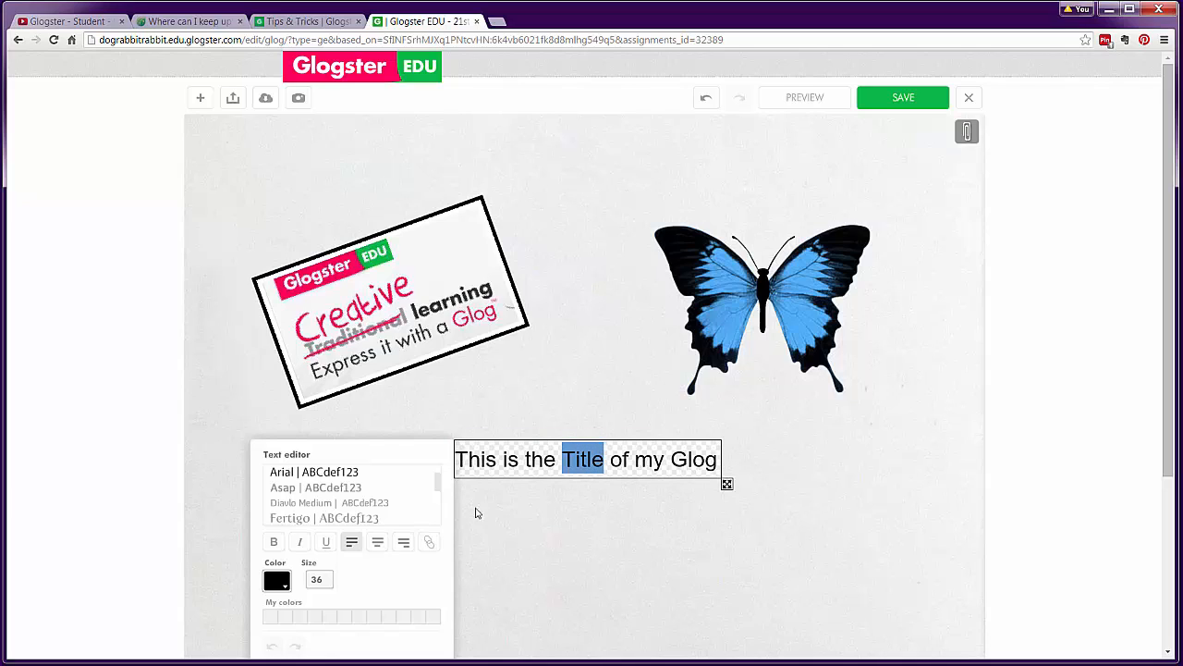
{"action": "left_click", "coordinate": [351, 519]}
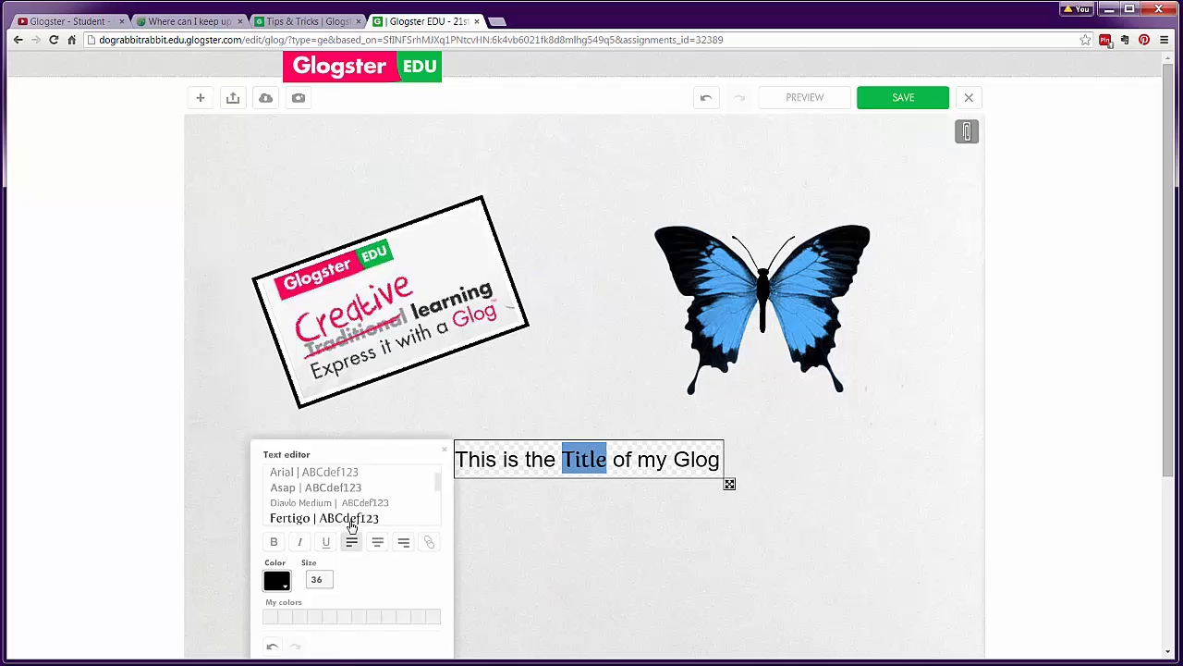
{"action": "left_click", "coordinate": [274, 542]}
{"action": "left_click_drag", "start_coordinate": [324, 581], "coordinate": [307, 581]}
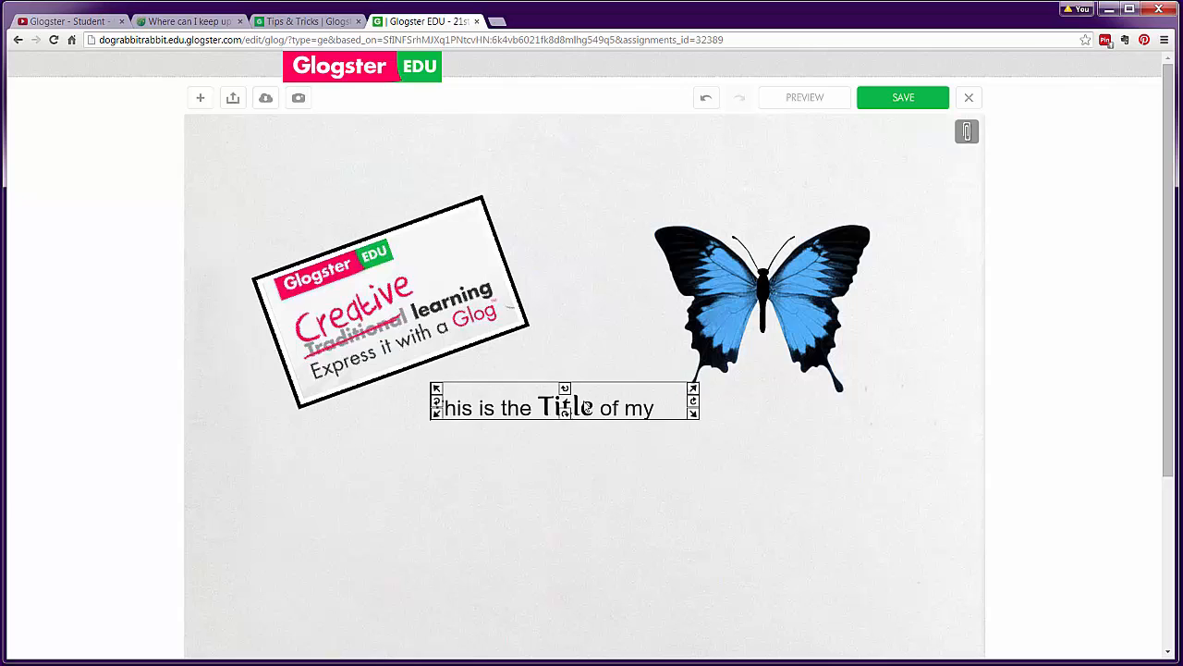
Move the title near the top, widen its box to show 'my Glog', and start linking it
{"action": "left_click_drag", "start_coordinate": [588, 407], "coordinate": [593, 172]}
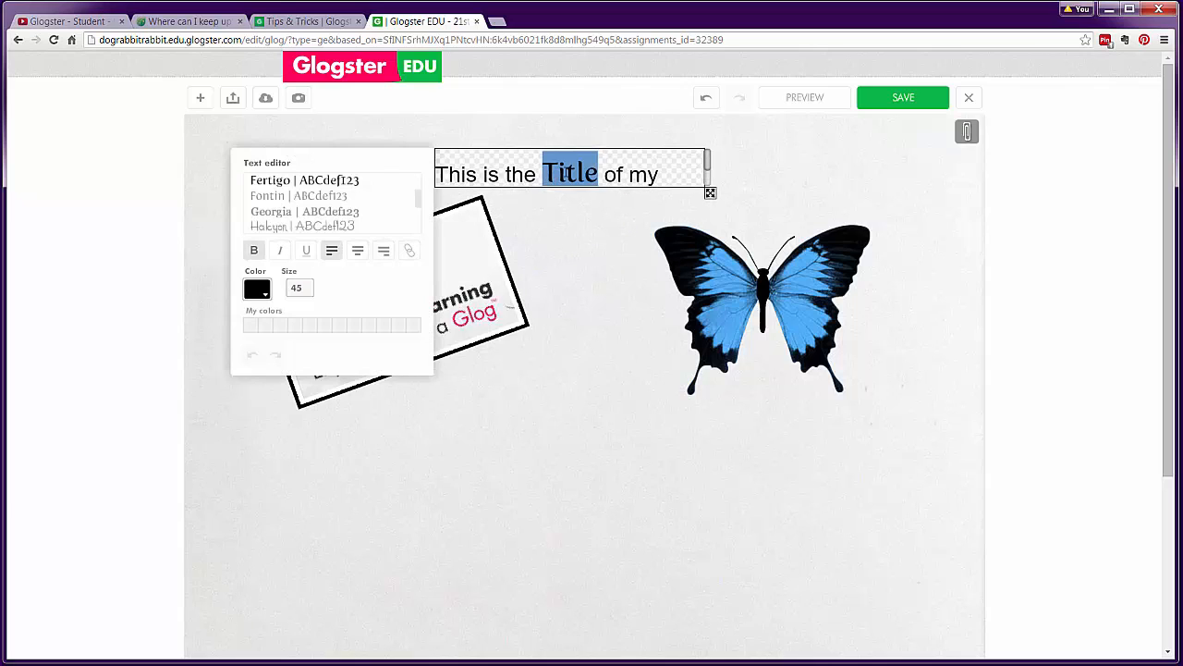
{"action": "left_click", "coordinate": [553, 174]}
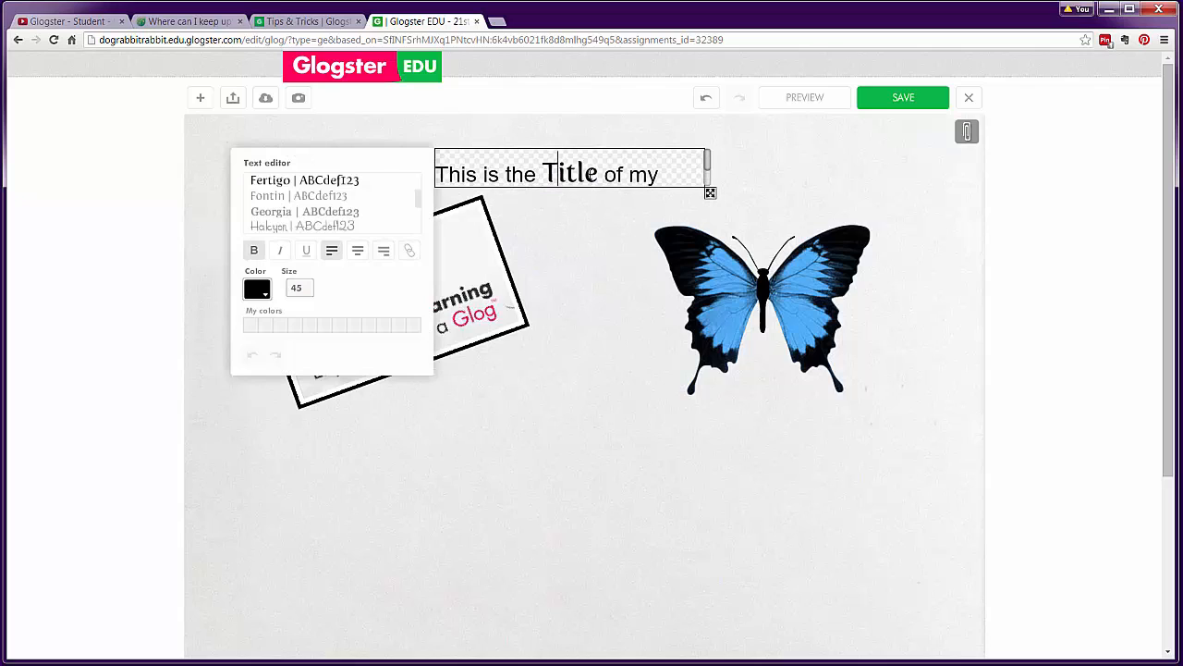
{"action": "left_click_drag", "start_coordinate": [710, 192], "coordinate": [755, 221]}
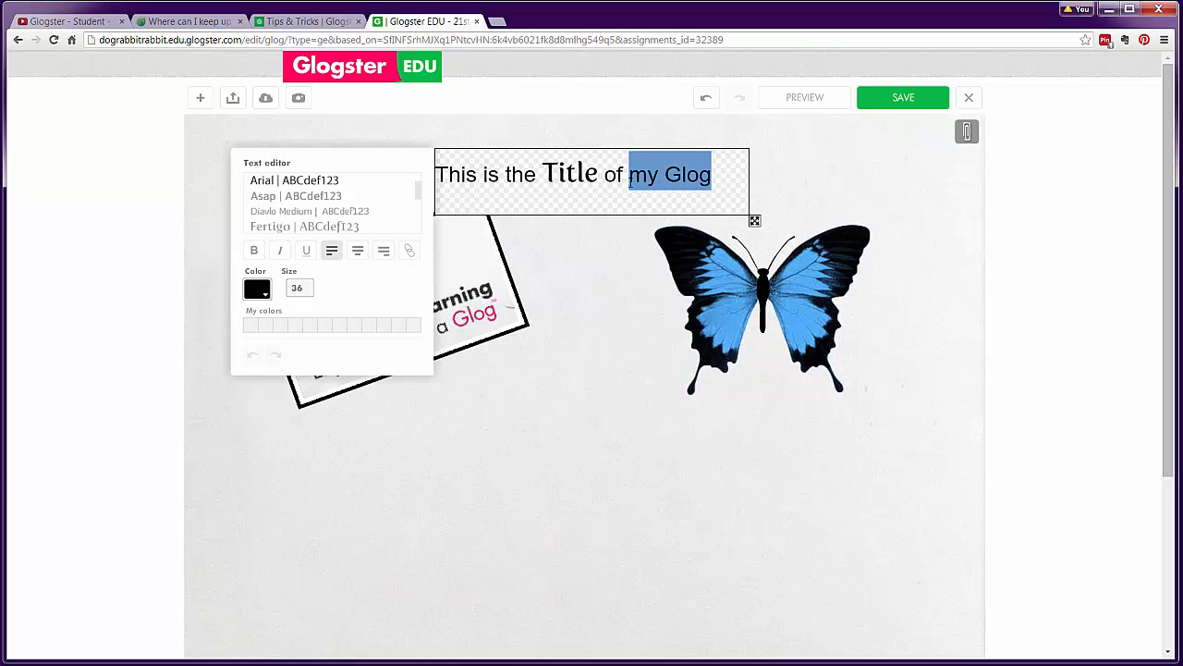
{"action": "left_click", "coordinate": [408, 250]}
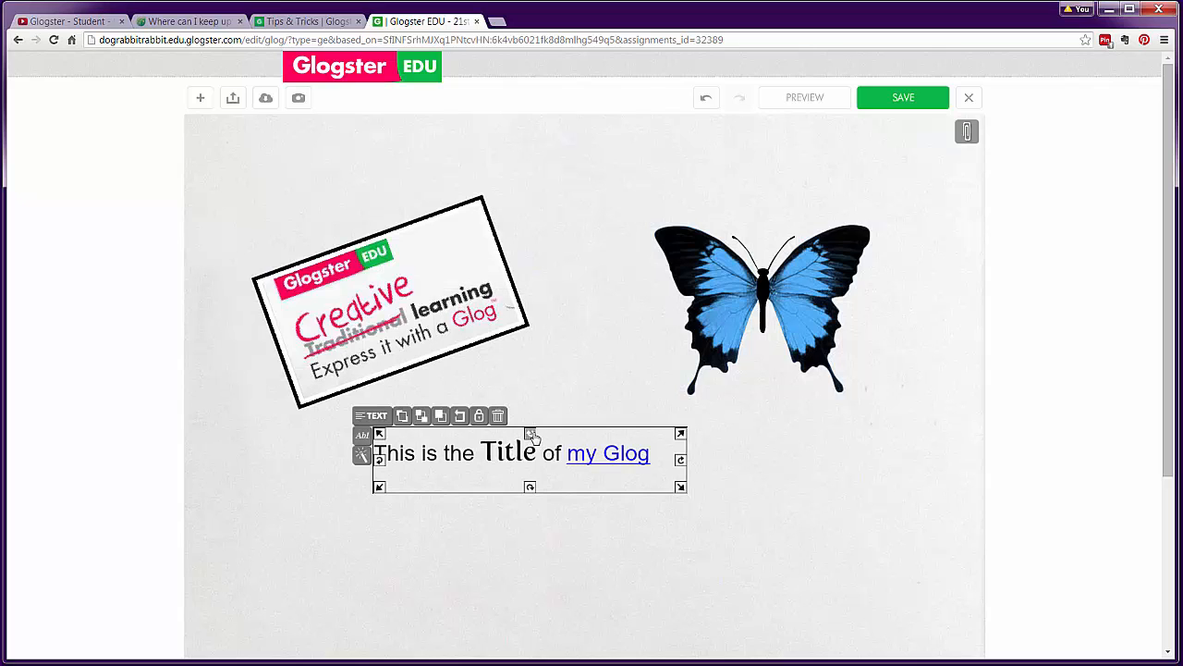
Tilt the title slightly and place it in front of the Creative learning image
{"action": "mouse_move", "coordinate": [533, 437]}
{"action": "left_mouse_down"}
{"action": "mouse_move", "coordinate": [520, 441]}
{"action": "mouse_move", "coordinate": [531, 437]}
{"action": "left_mouse_up"}
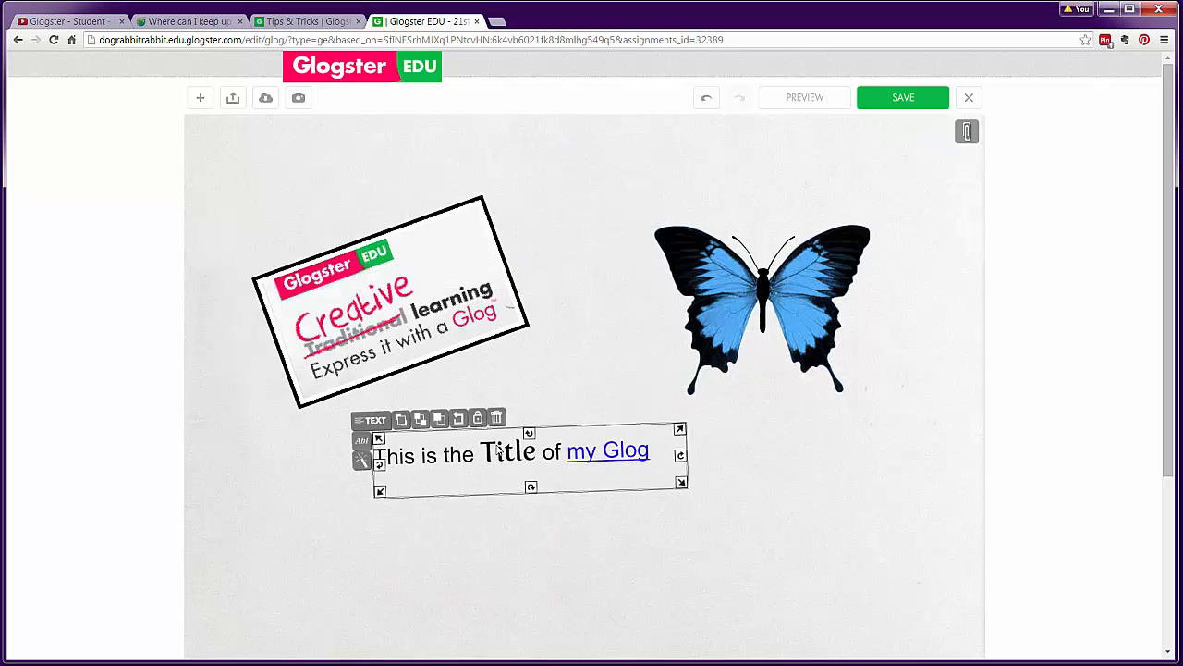
{"action": "left_click_drag", "start_coordinate": [424, 451], "coordinate": [373, 235]}
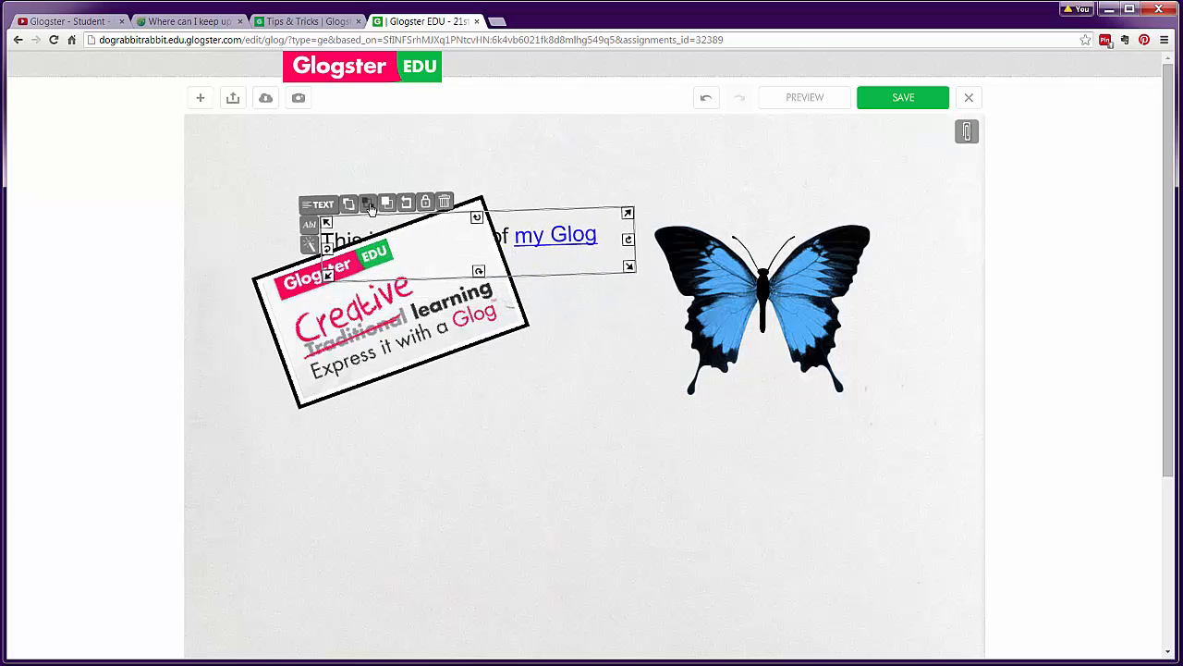
{"action": "left_click", "coordinate": [369, 203]}
{"action": "left_click_drag", "start_coordinate": [416, 240], "coordinate": [423, 230]}
Duplicate the title below the image and remove the link from its 'my Glog' text
{"action": "left_click", "coordinate": [395, 194]}
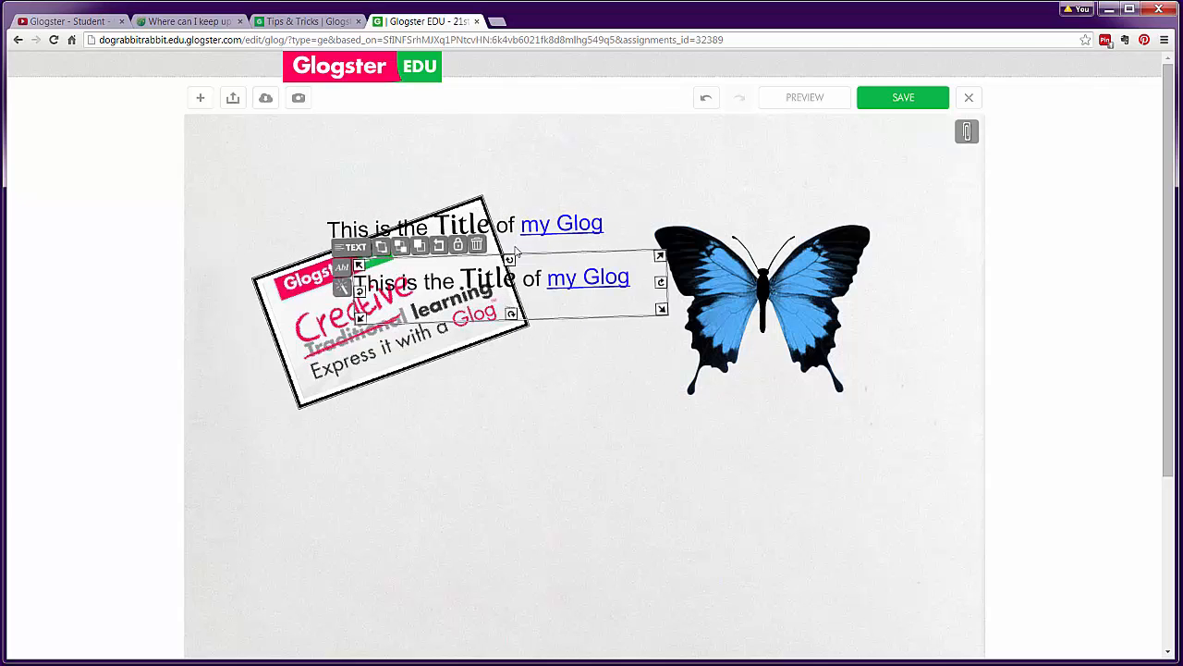
{"action": "left_click_drag", "start_coordinate": [495, 290], "coordinate": [599, 470]}
{"action": "double_click", "coordinate": [430, 460]}
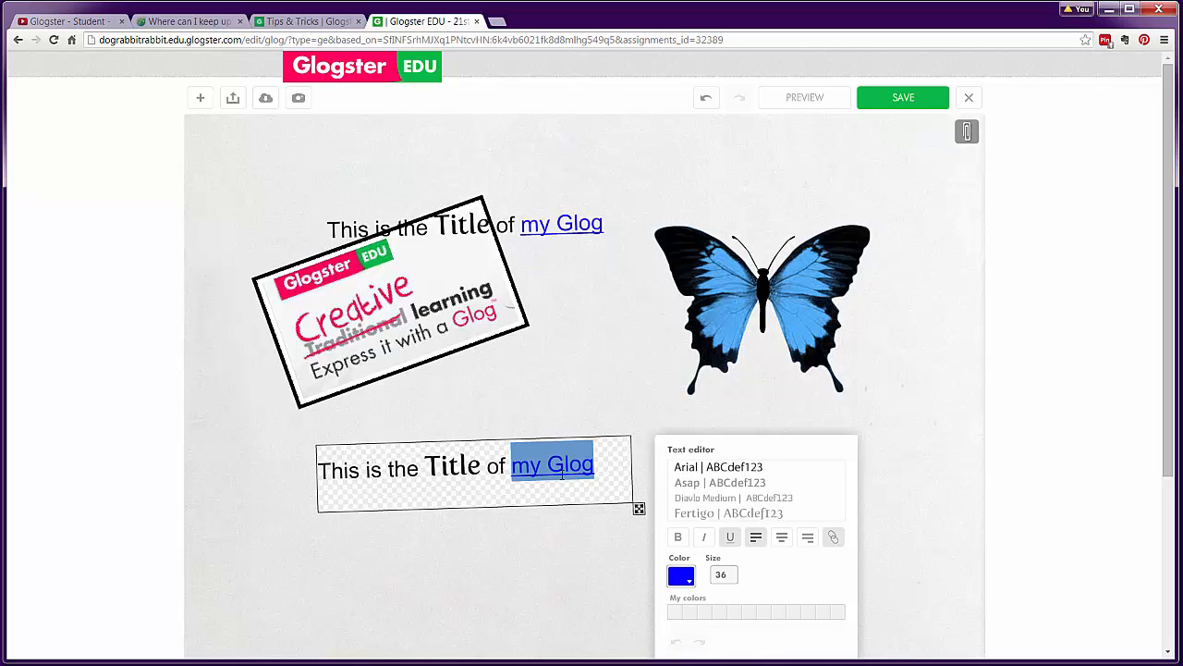
{"action": "left_click", "coordinate": [832, 537]}
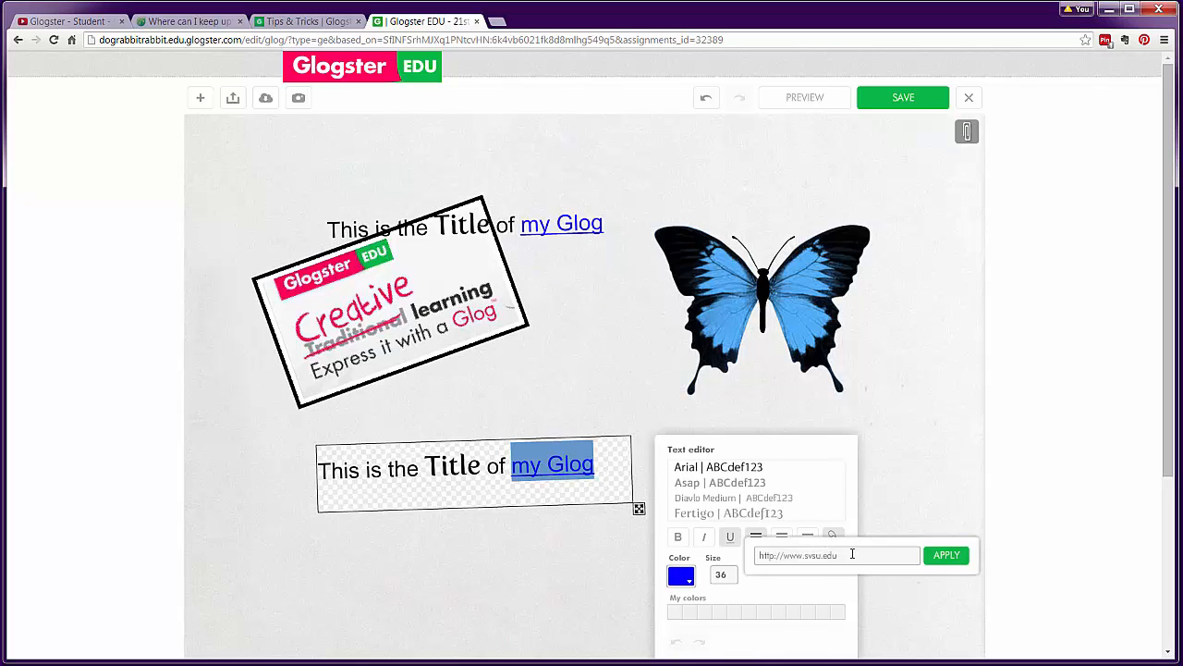
{"action": "left_click_drag", "start_coordinate": [852, 554], "coordinate": [720, 548]}
{"action": "key", "text": "BackSpace"}
{"action": "left_click", "coordinate": [950, 558]}
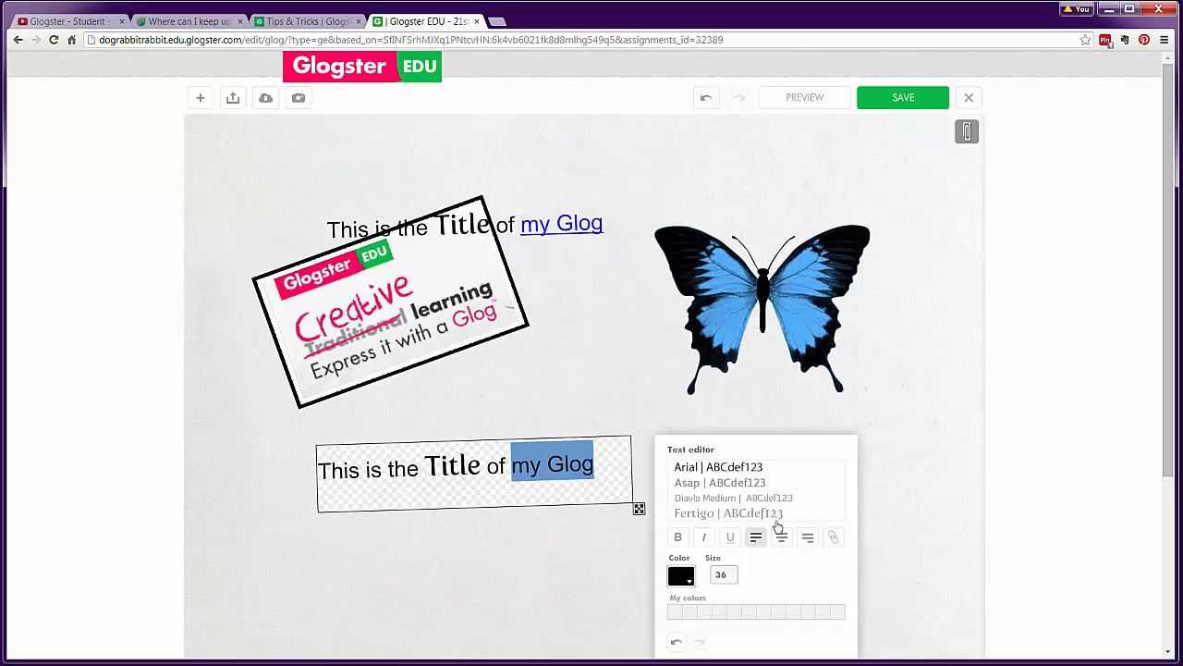
{"action": "left_click", "coordinate": [610, 413]}
{"action": "left_click", "coordinate": [689, 433]}
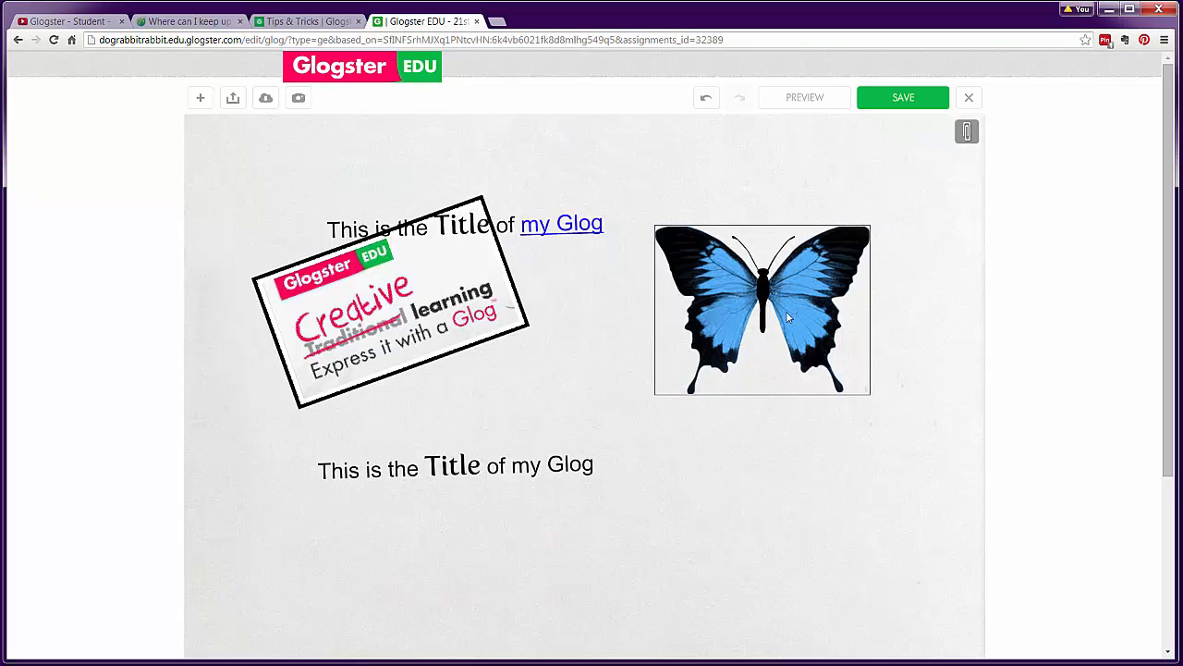
Check the attachments, move the upper title to the top left, and start saving
{"action": "left_click", "coordinate": [967, 134]}
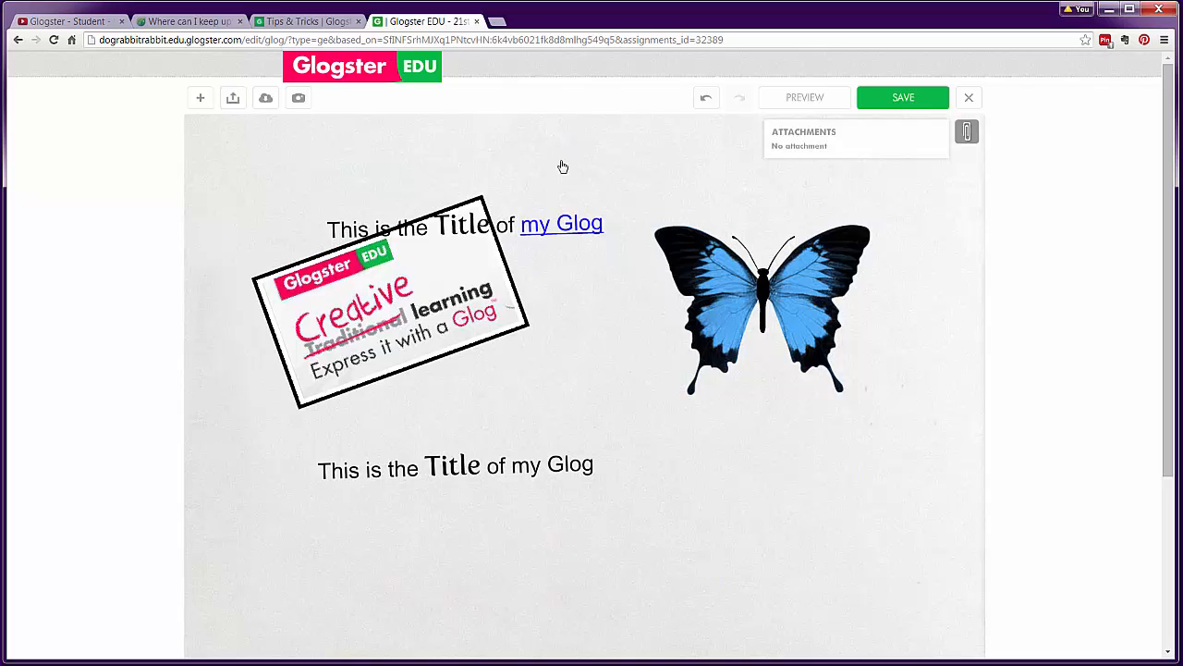
{"action": "left_click_drag", "start_coordinate": [564, 222], "coordinate": [466, 161]}
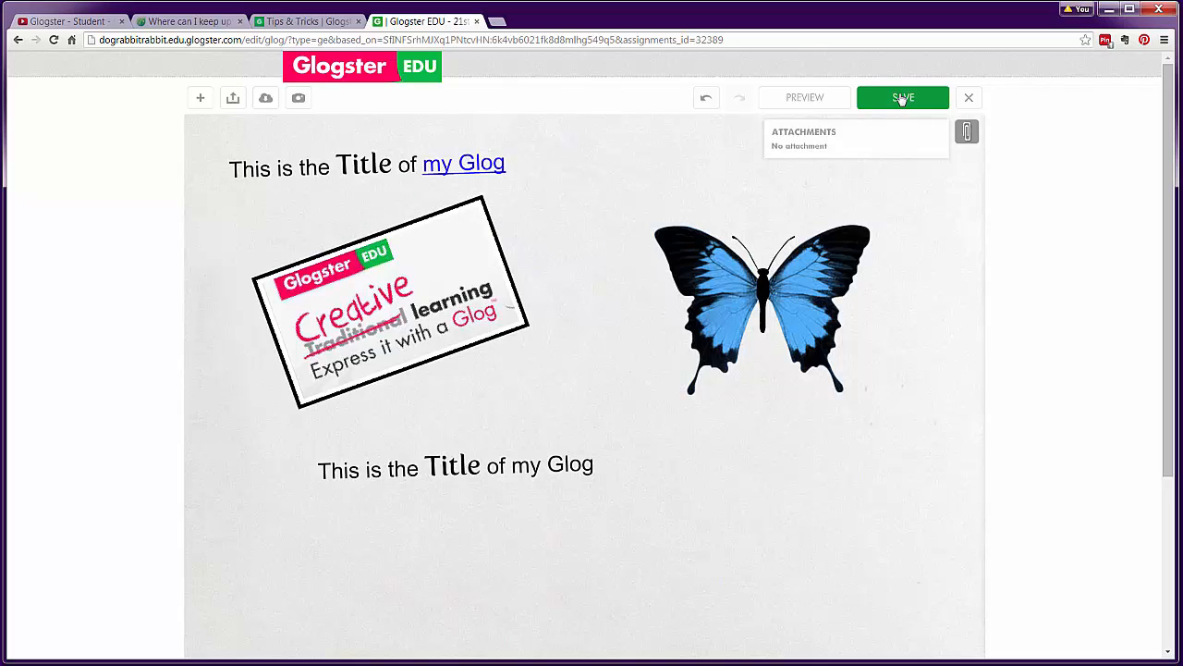
{"action": "left_click", "coordinate": [902, 98]}
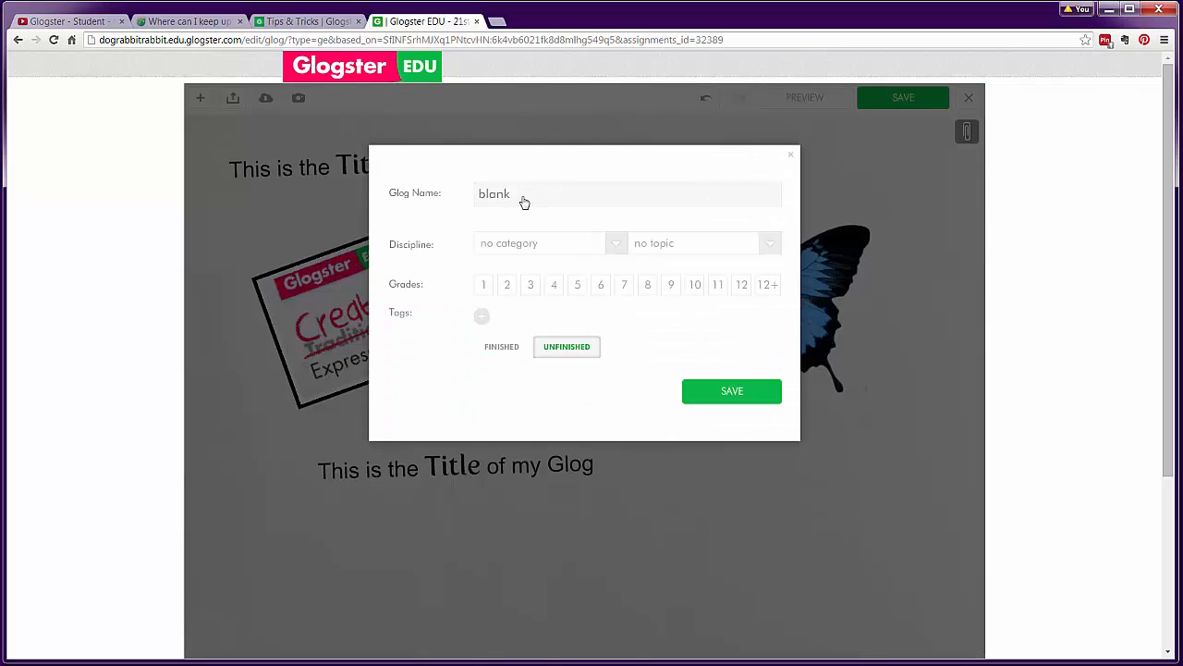
Save the glog as SampleGlogforVideo under Vocational & Technology, How It's Made, grade 12+, then preview it
{"action": "left_click_drag", "start_coordinate": [523, 201], "coordinate": [441, 193]}
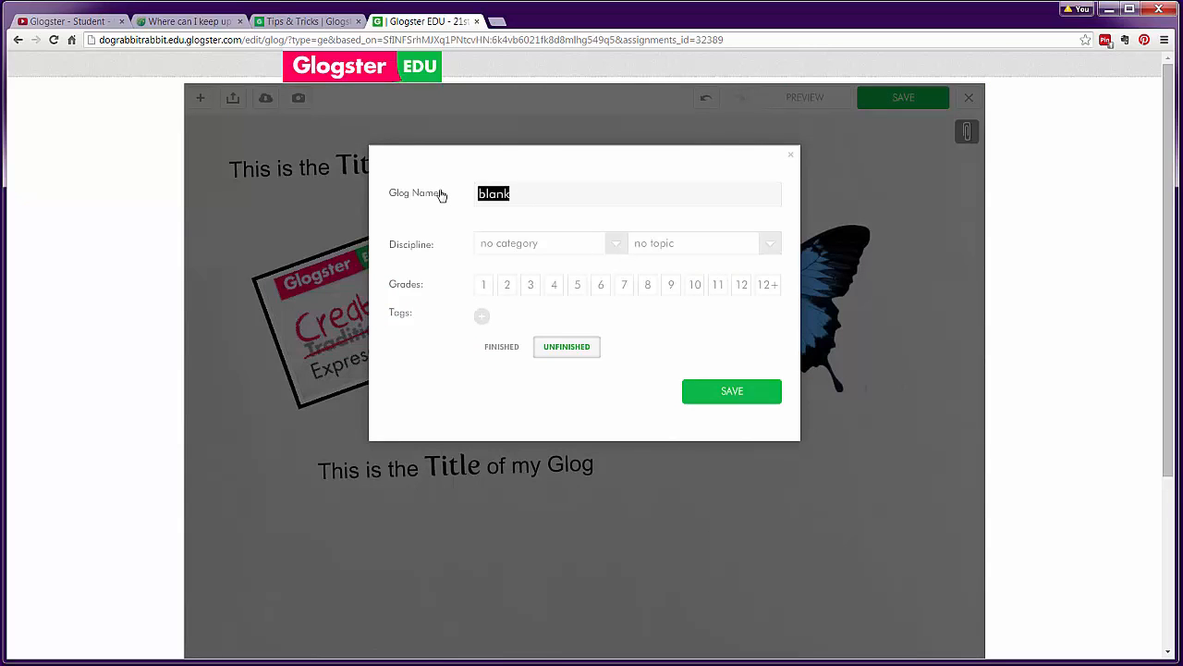
{"action": "type", "text": "SampleGlogforVideo"}
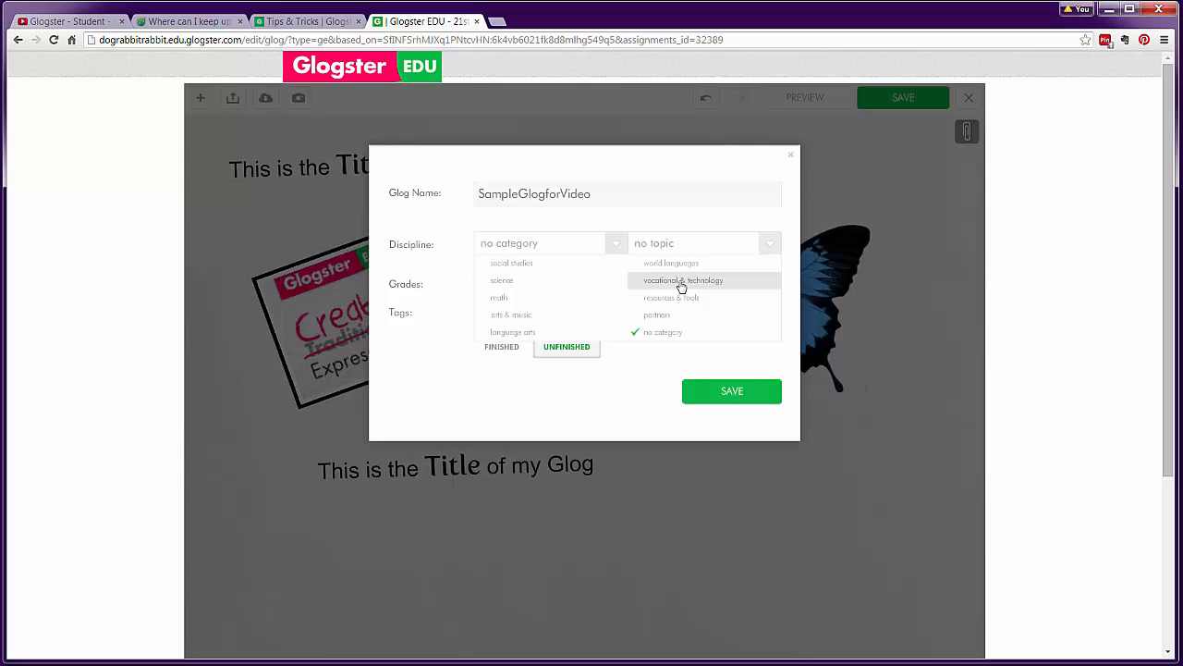
{"action": "left_click", "coordinate": [682, 285]}
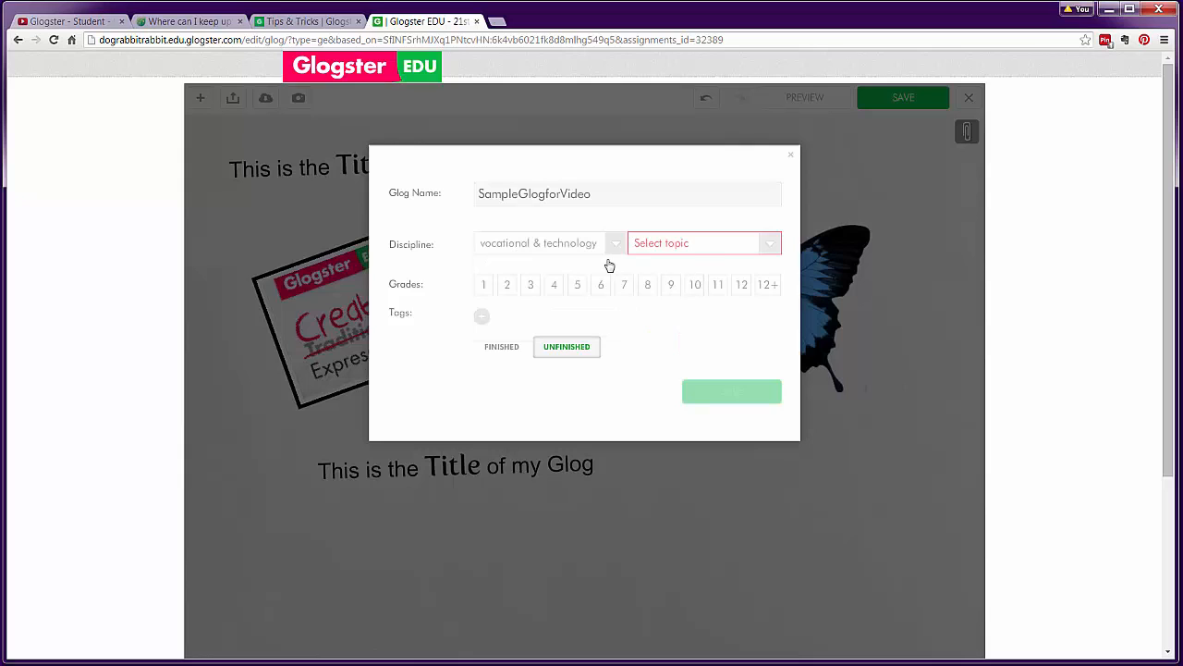
{"action": "left_click", "coordinate": [698, 252]}
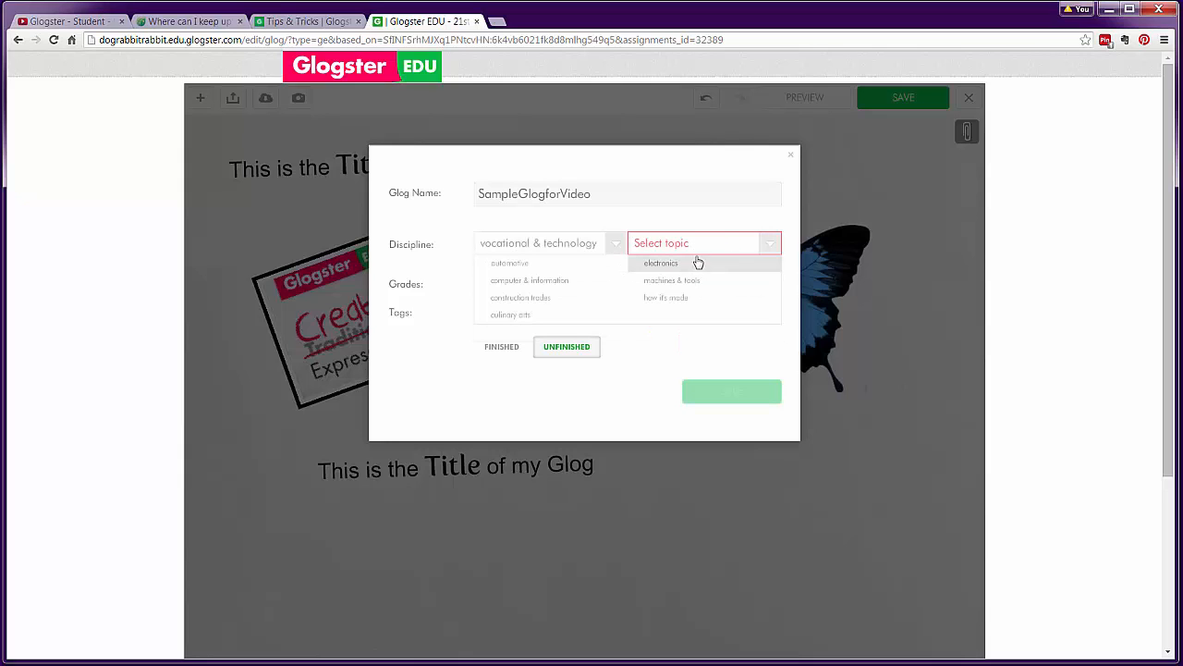
{"action": "left_click", "coordinate": [656, 299]}
{"action": "left_click", "coordinate": [766, 285]}
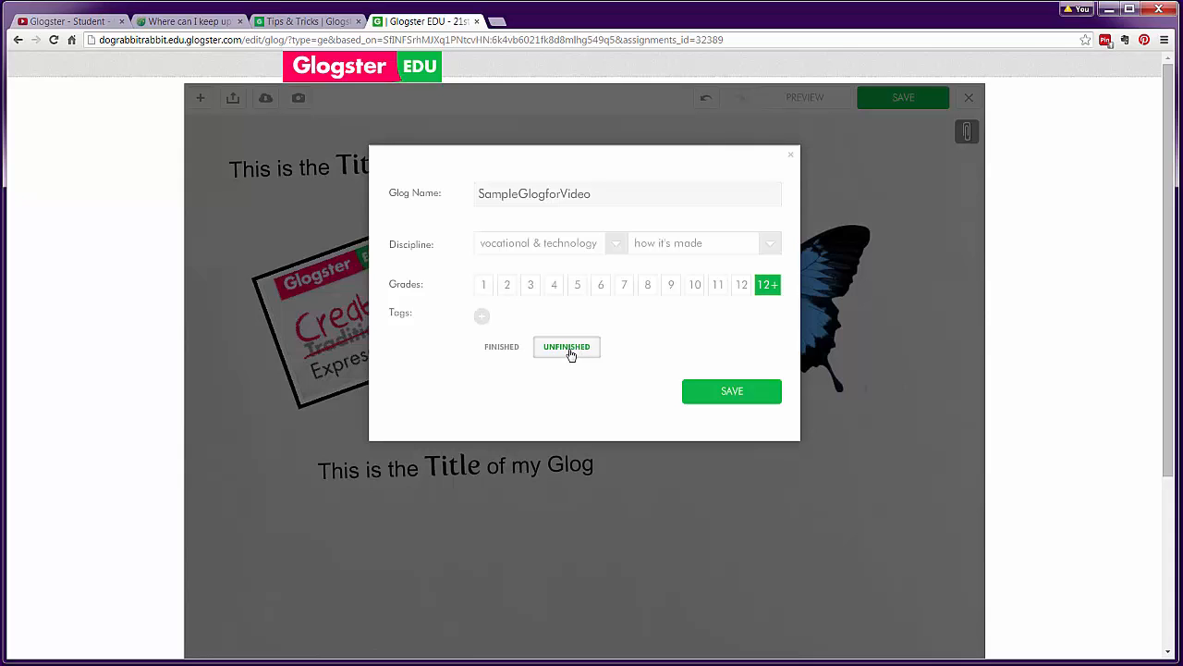
{"action": "left_click", "coordinate": [720, 392]}
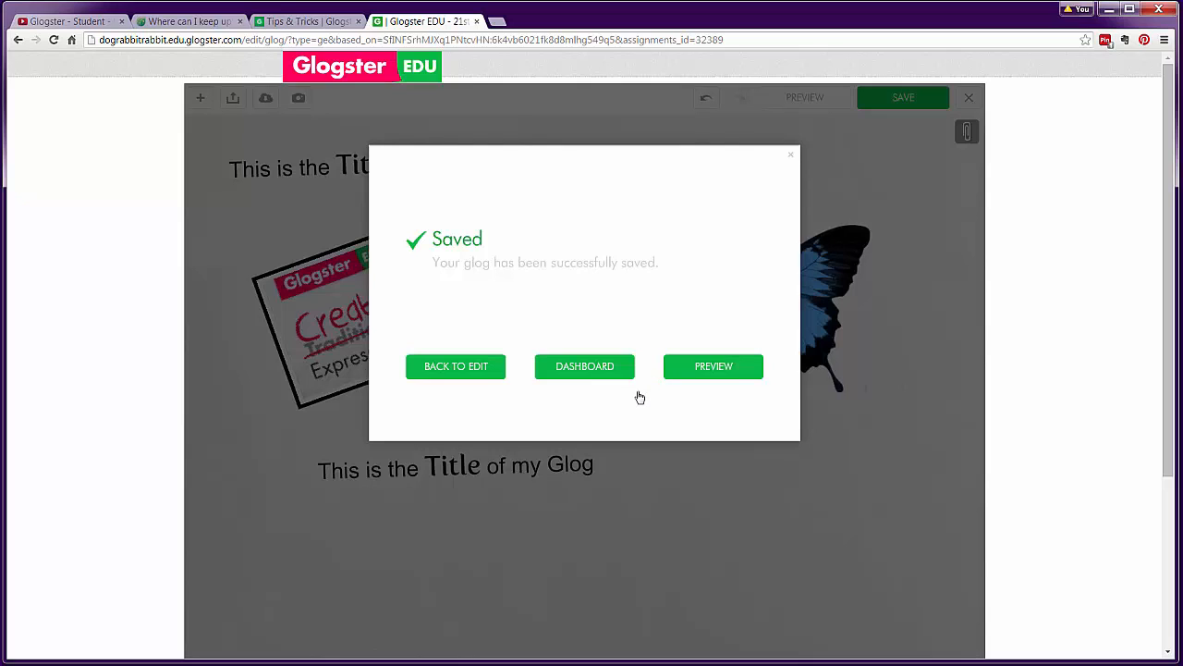
{"action": "left_click", "coordinate": [699, 375]}
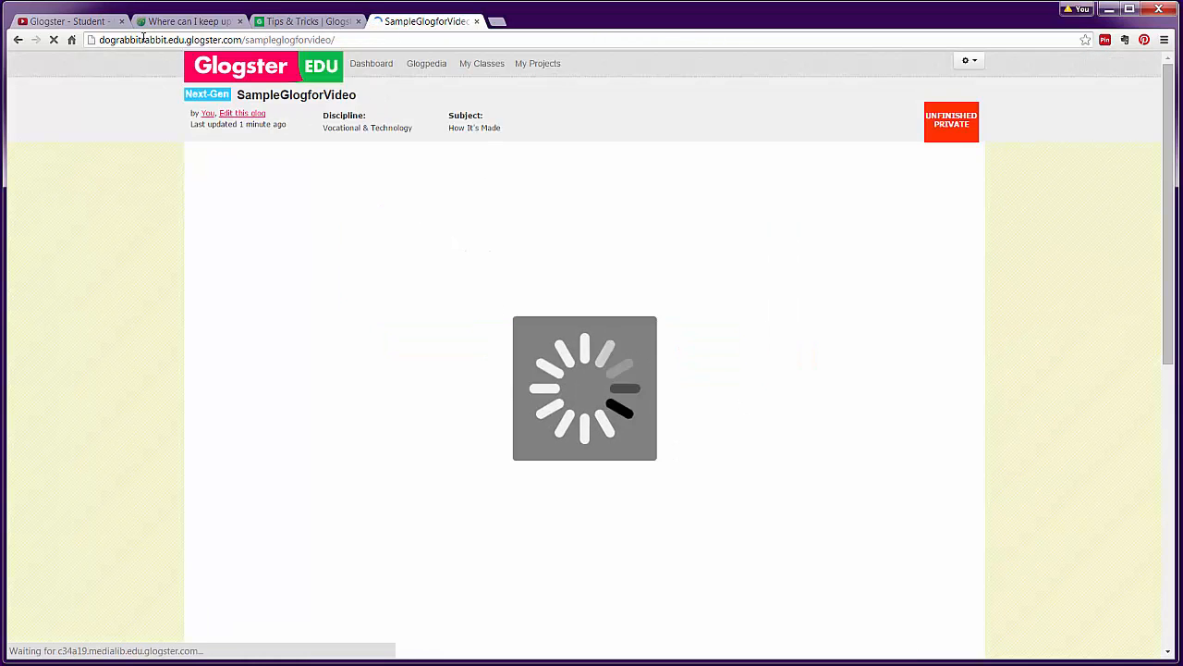
Select the SampleGlogforVideo preview page's web address in the address bar
{"action": "left_click", "coordinate": [343, 41]}
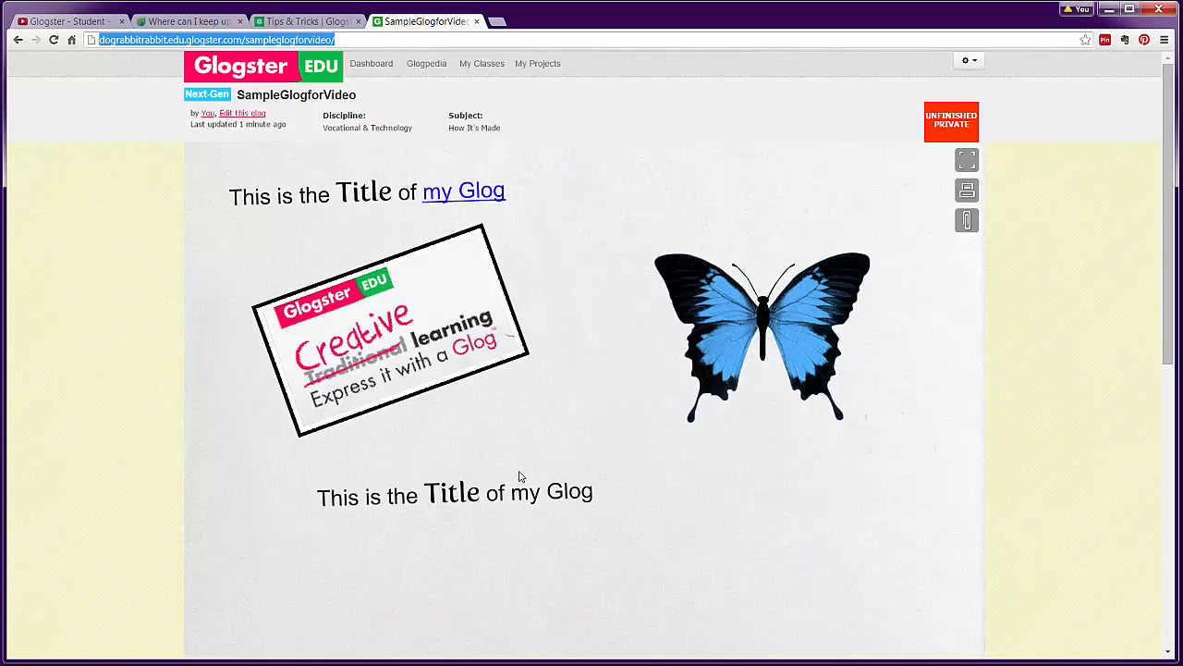
Return to the Dashboard and start a new glog to see the template choices
{"action": "left_click", "coordinate": [366, 66]}
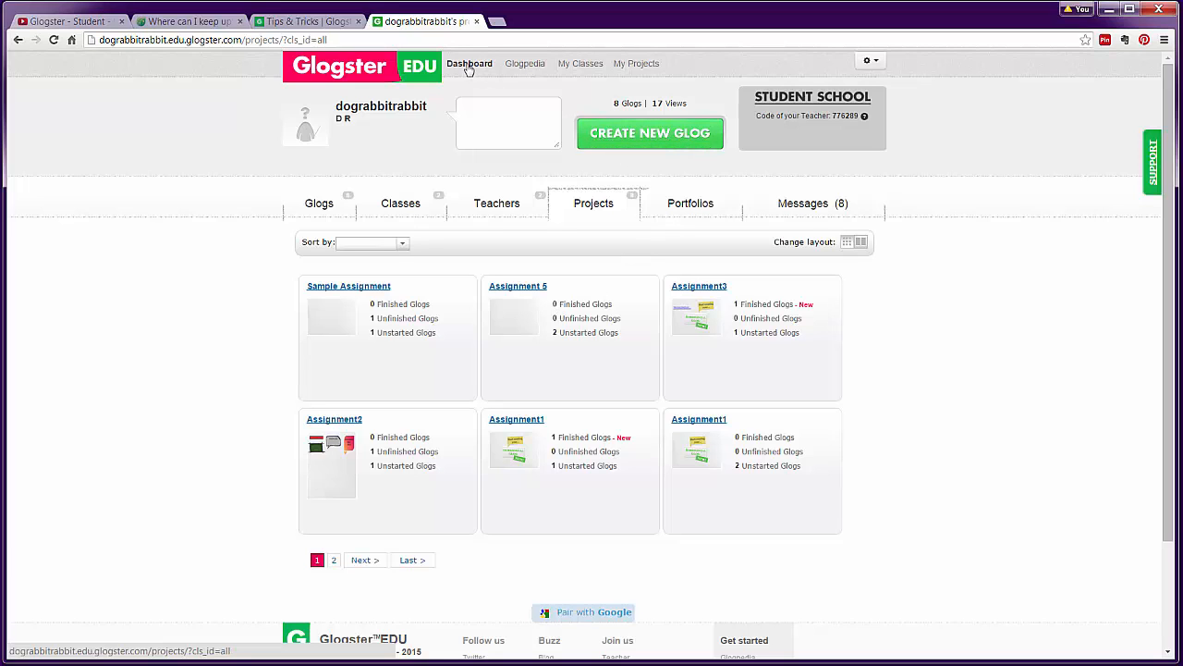
{"action": "left_click", "coordinate": [658, 139]}
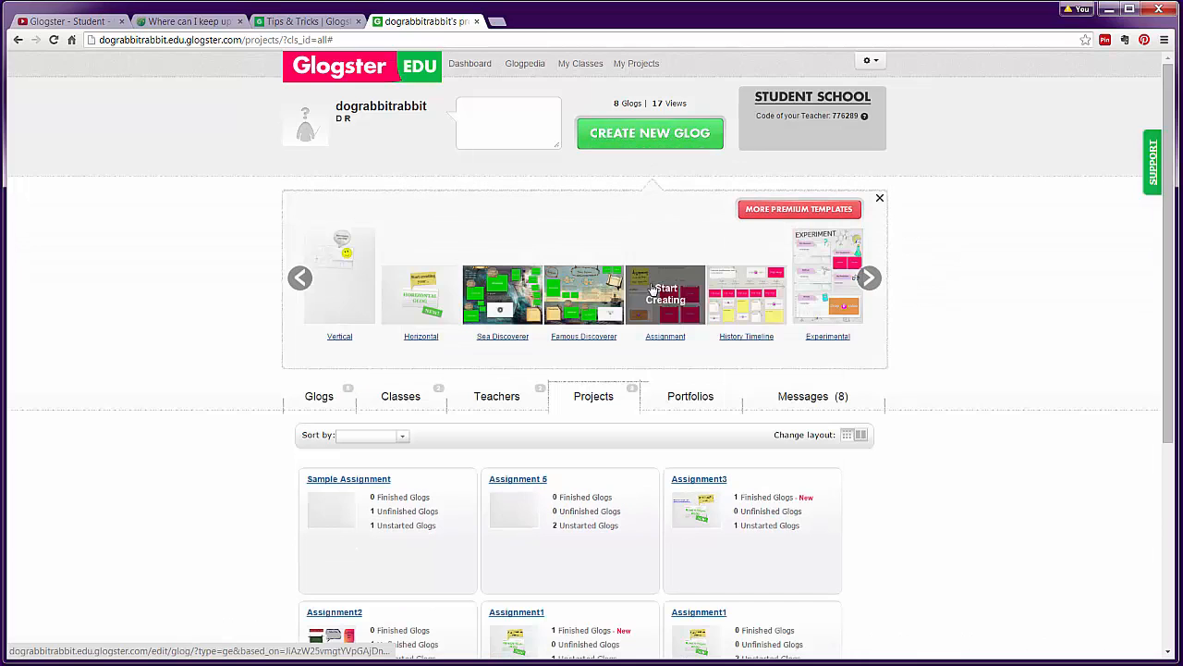